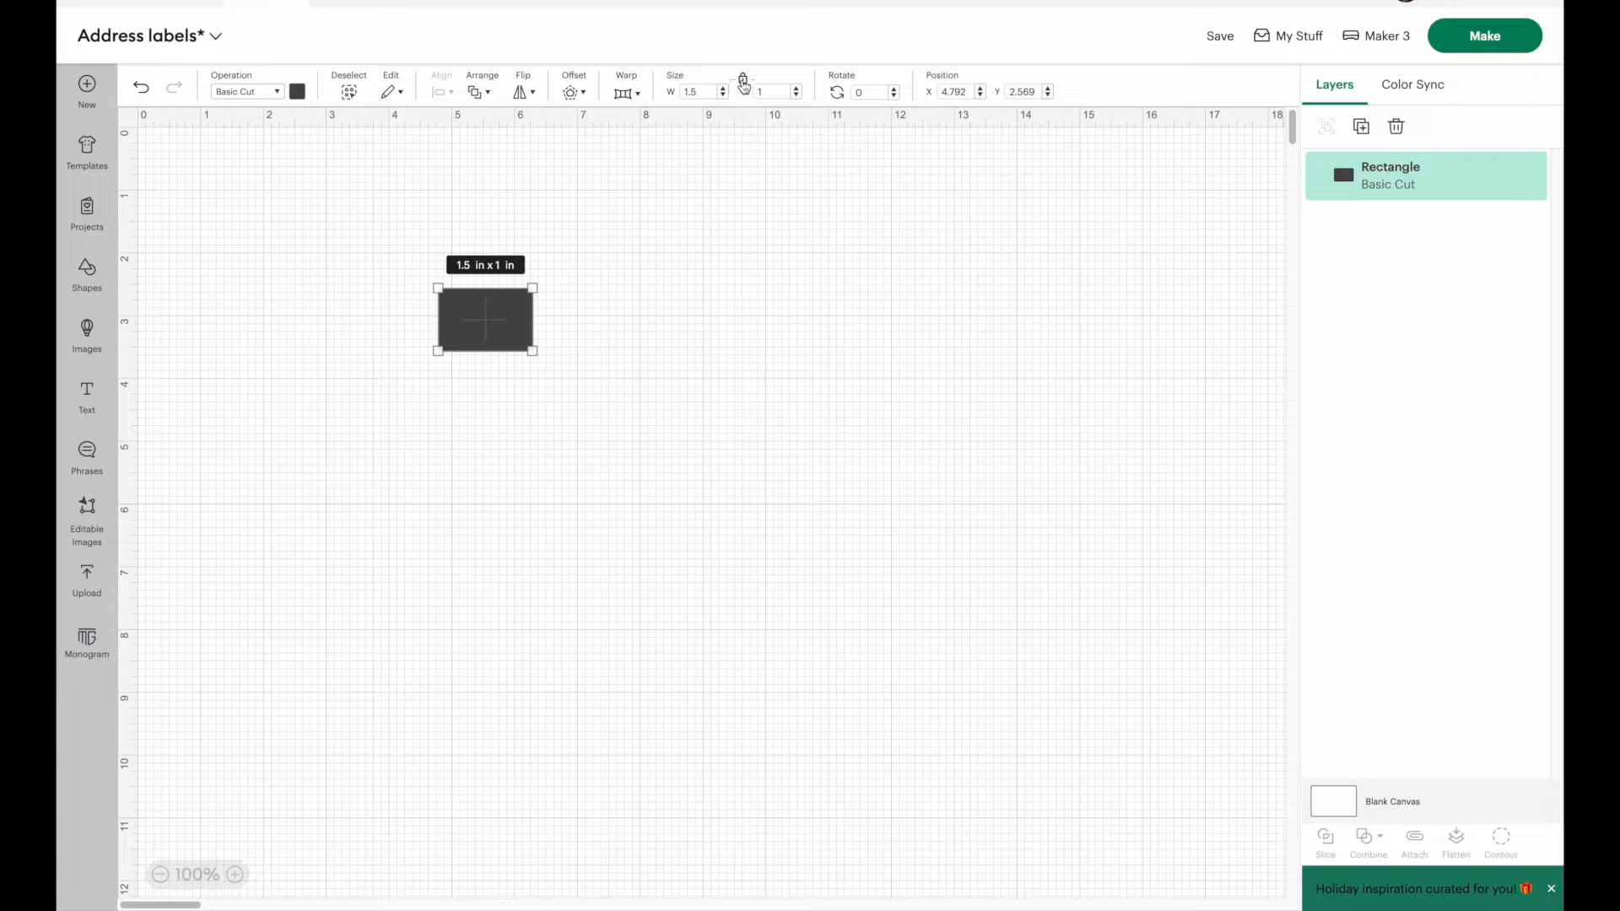
# Step: Unlock the rectangle's proportions and resize it to 2.667 in wide by 1 in high
pyautogui.click(743, 82)
pyautogui.moveTo(529, 347); pyautogui.dragTo(605, 350)
pyautogui.click(783, 94)
pyautogui.press('Return')
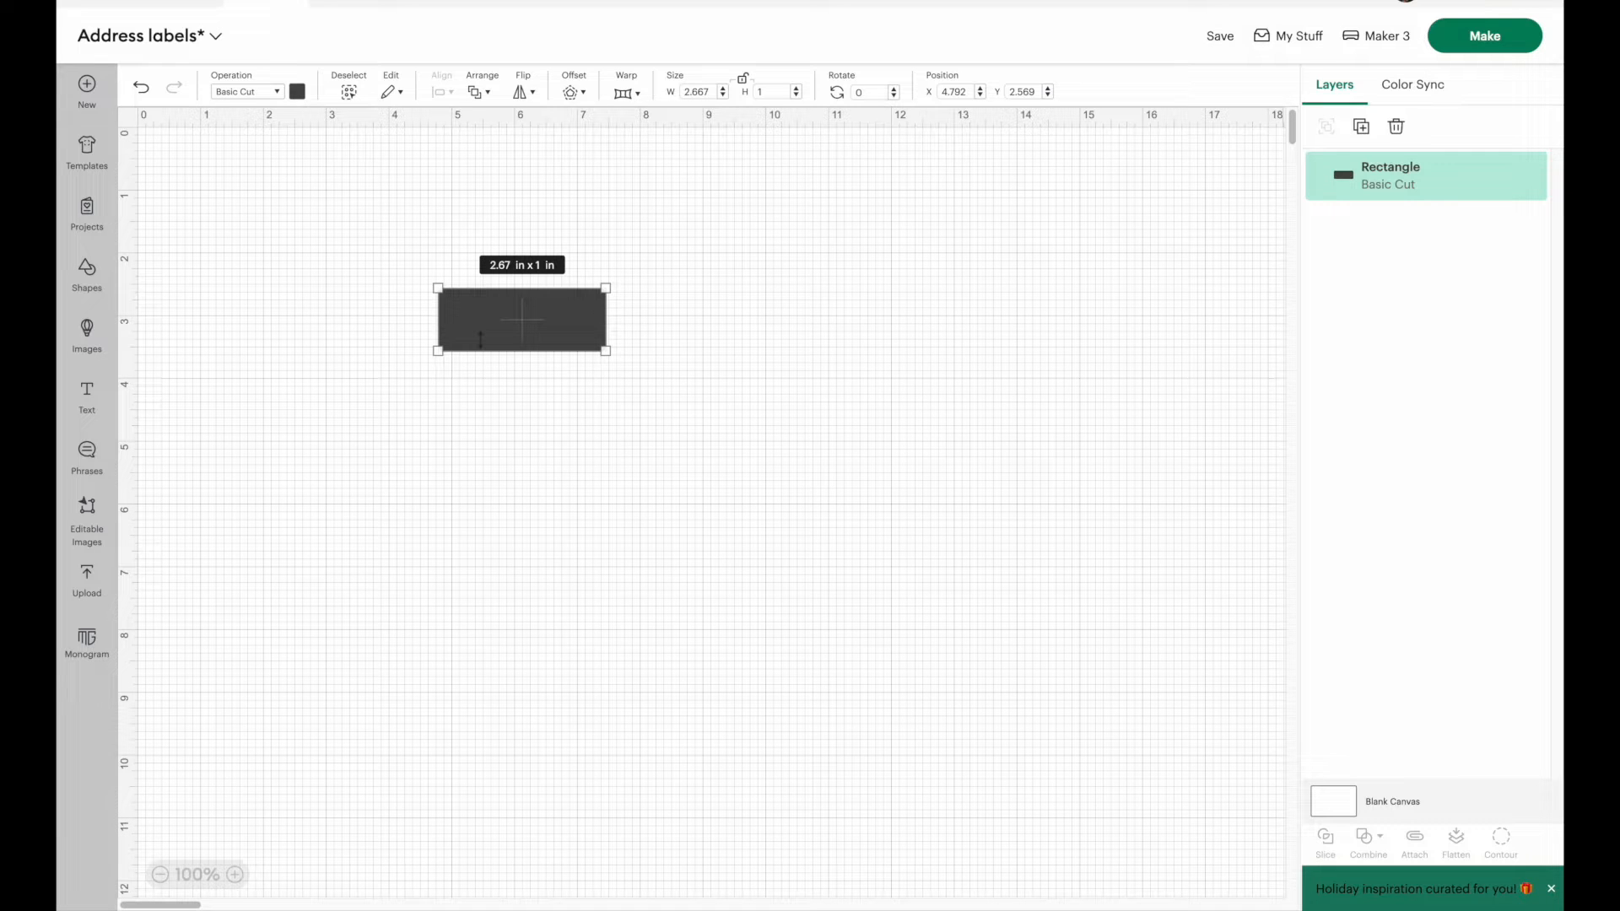
# Step: Change the rectangle's material color to white
pyautogui.click(298, 92)
pyautogui.click(318, 171)
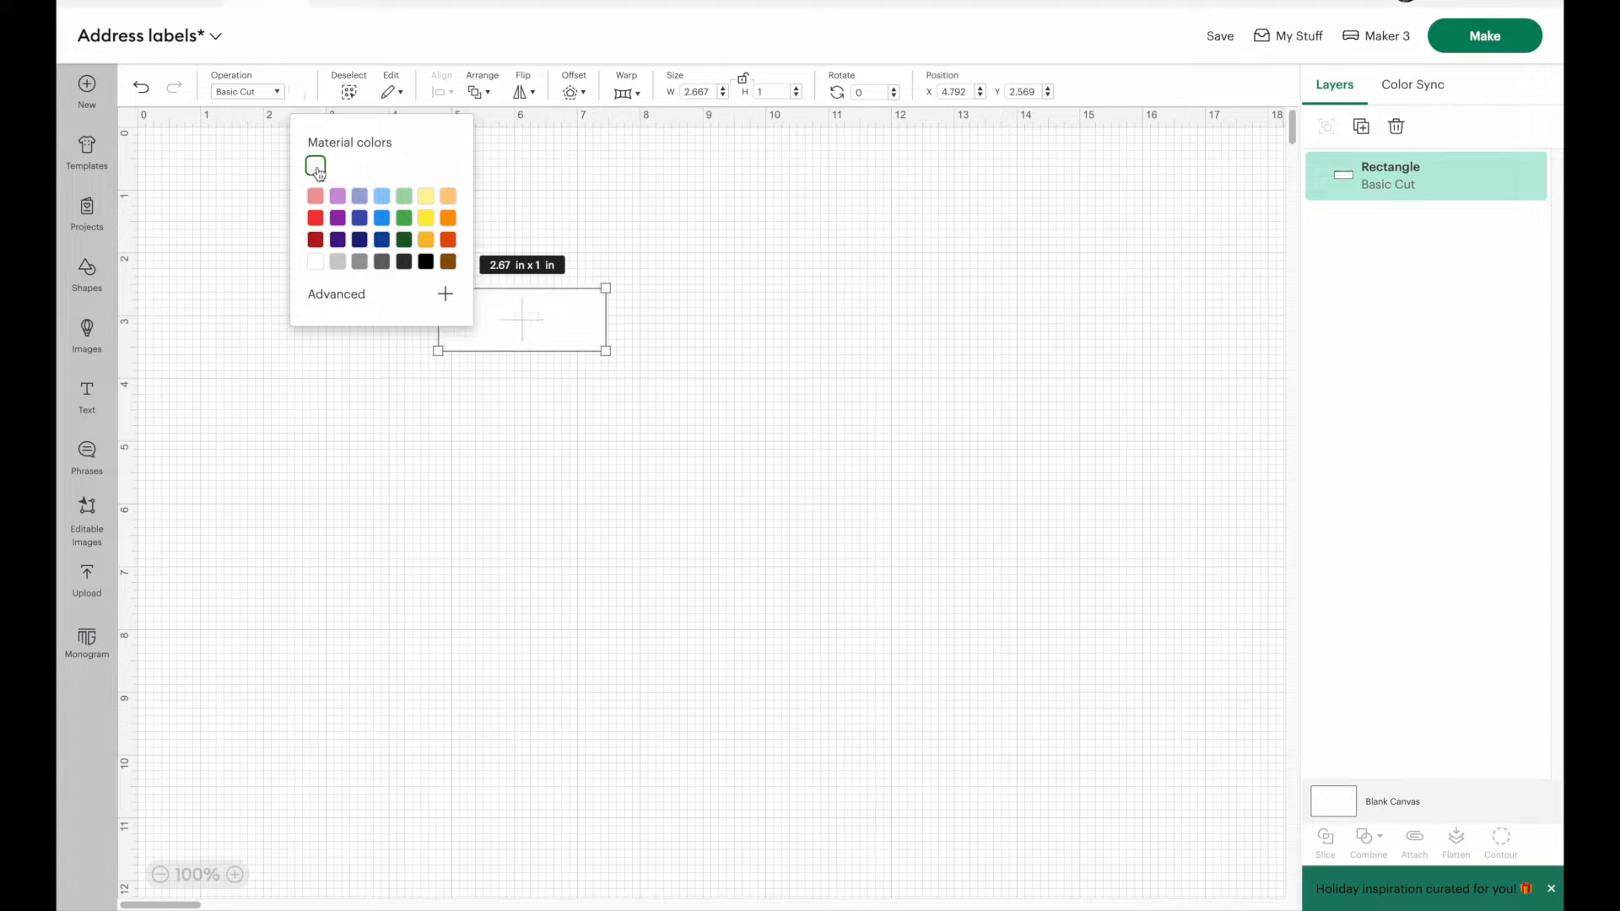
pyautogui.click(571, 486)
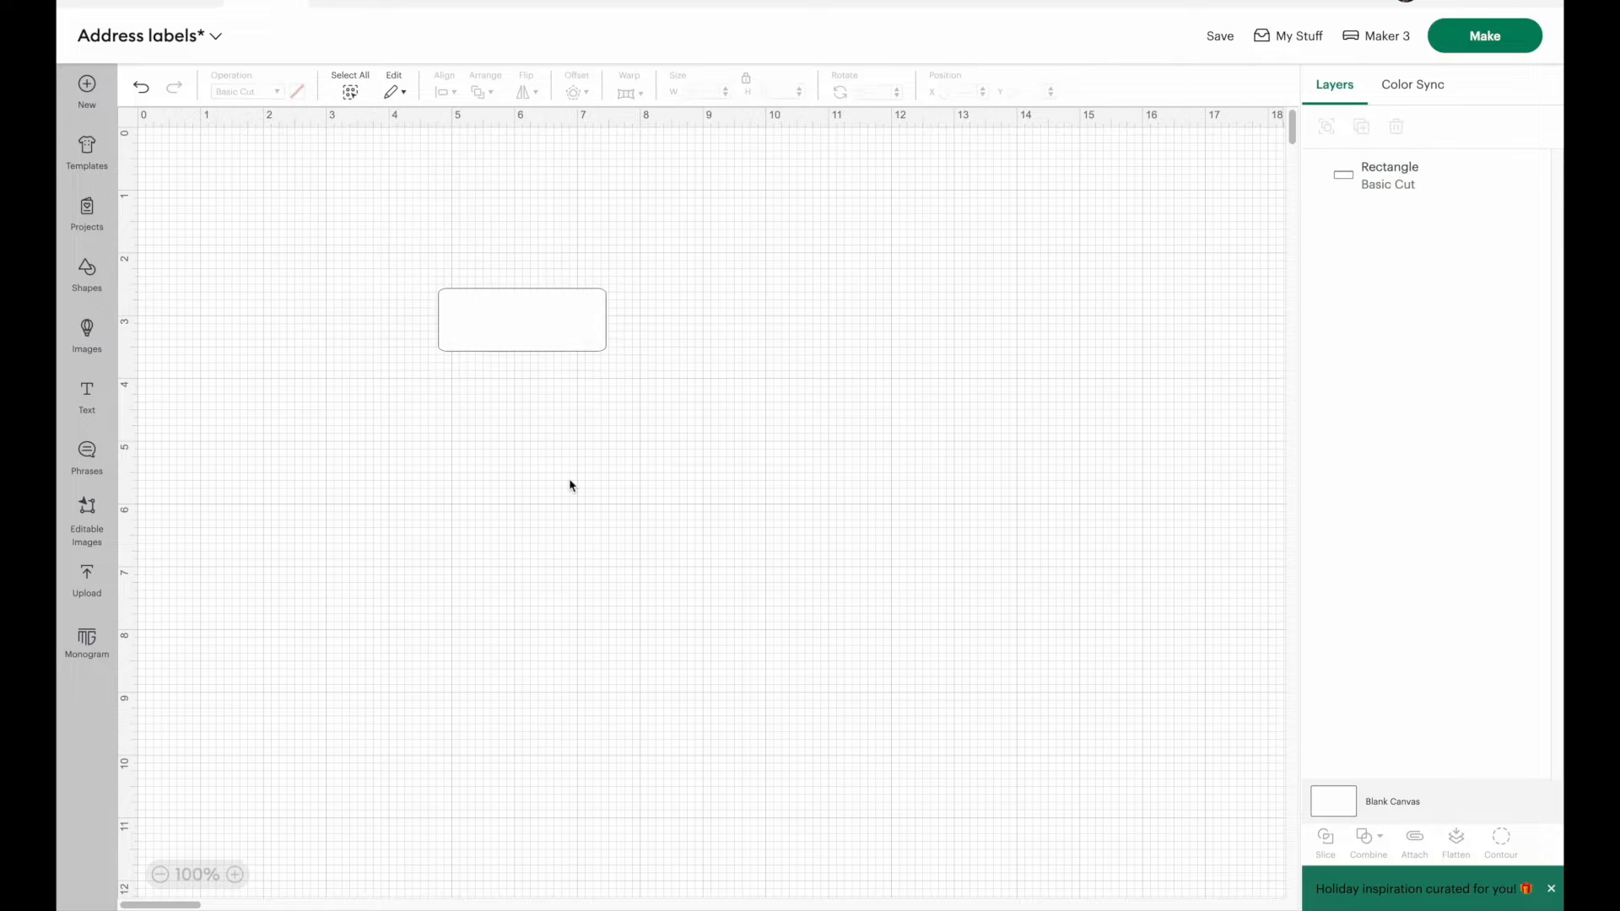
pyautogui.click(533, 336)
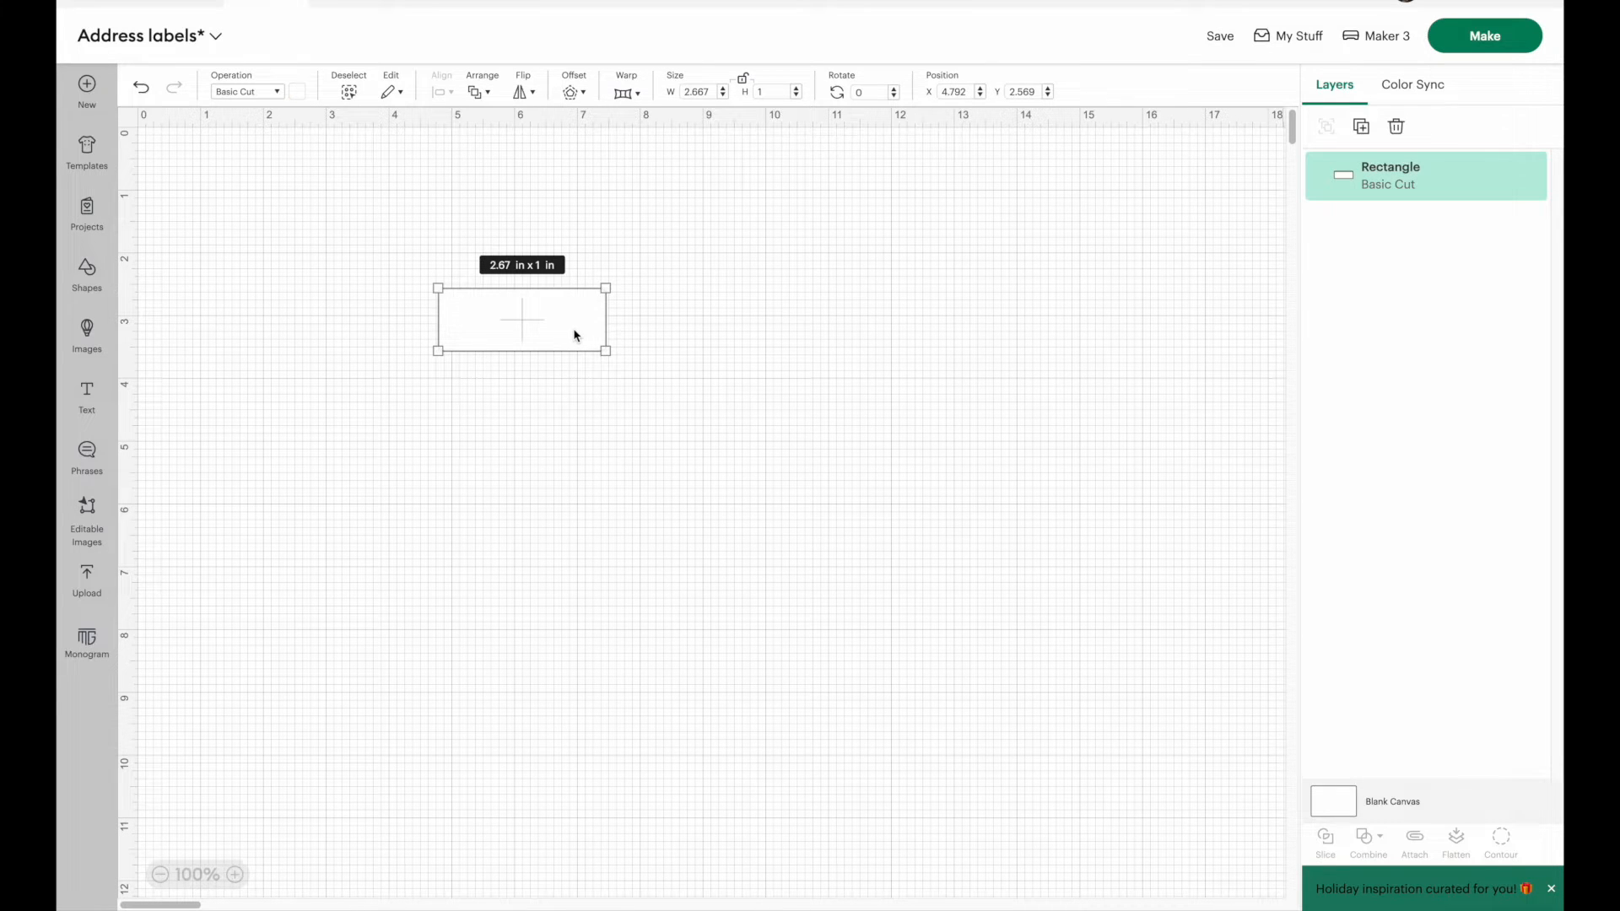
pyautogui.click(163, 333)
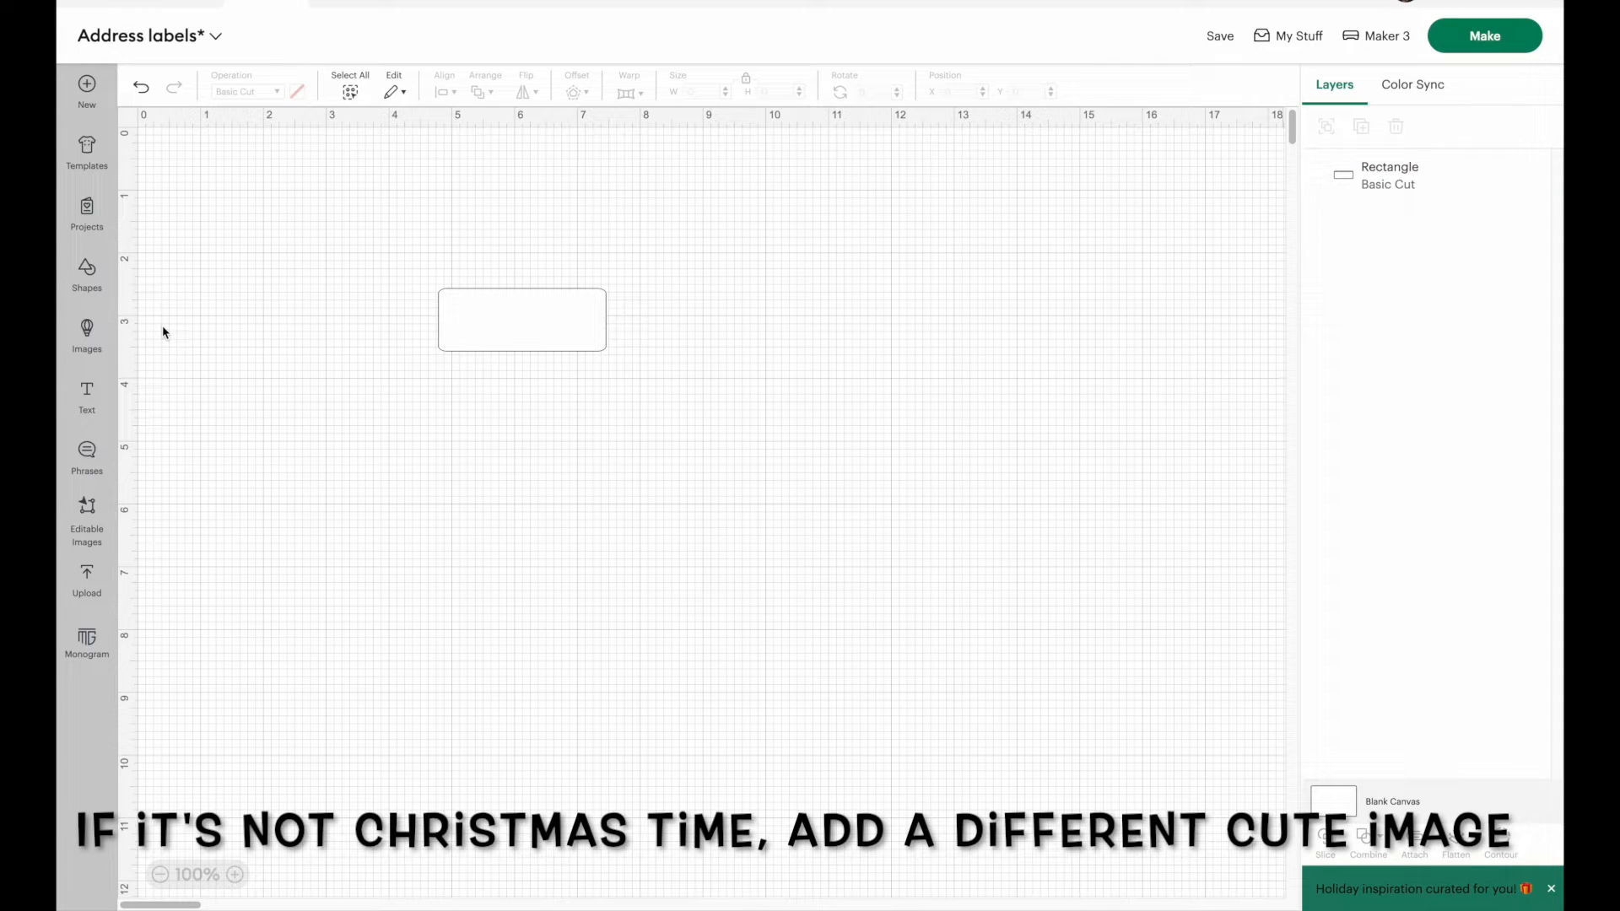
# Step: Find image #M42DCCC9E in the image library and add the striped Christmas tree to the canvas
pyautogui.click(92, 344)
pyautogui.click(484, 757)
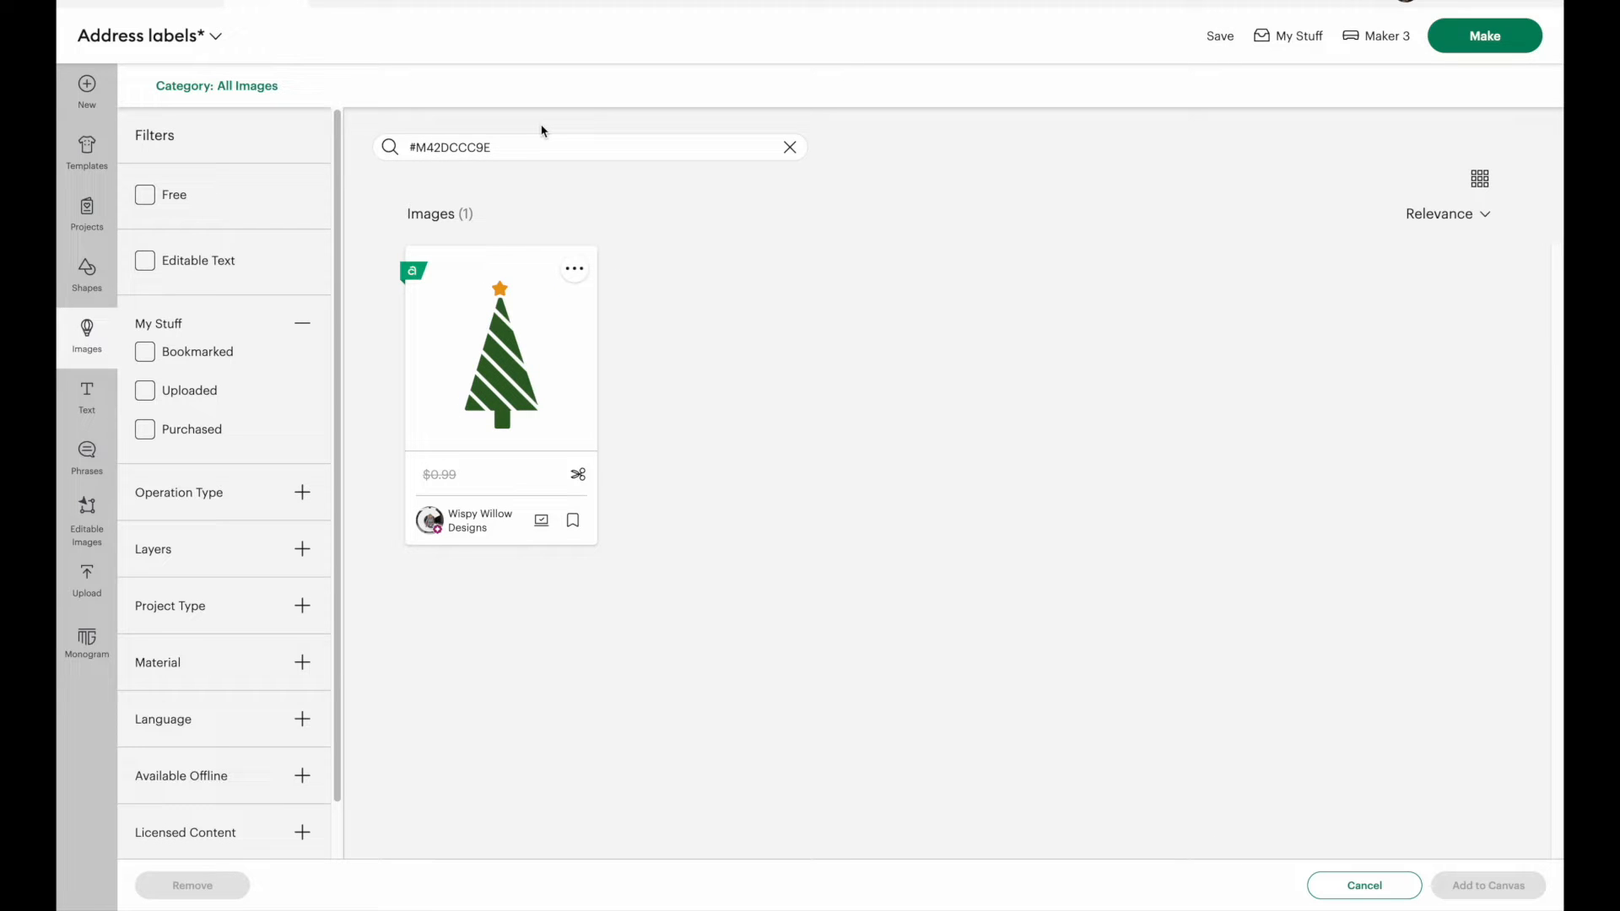
pyautogui.click(509, 414)
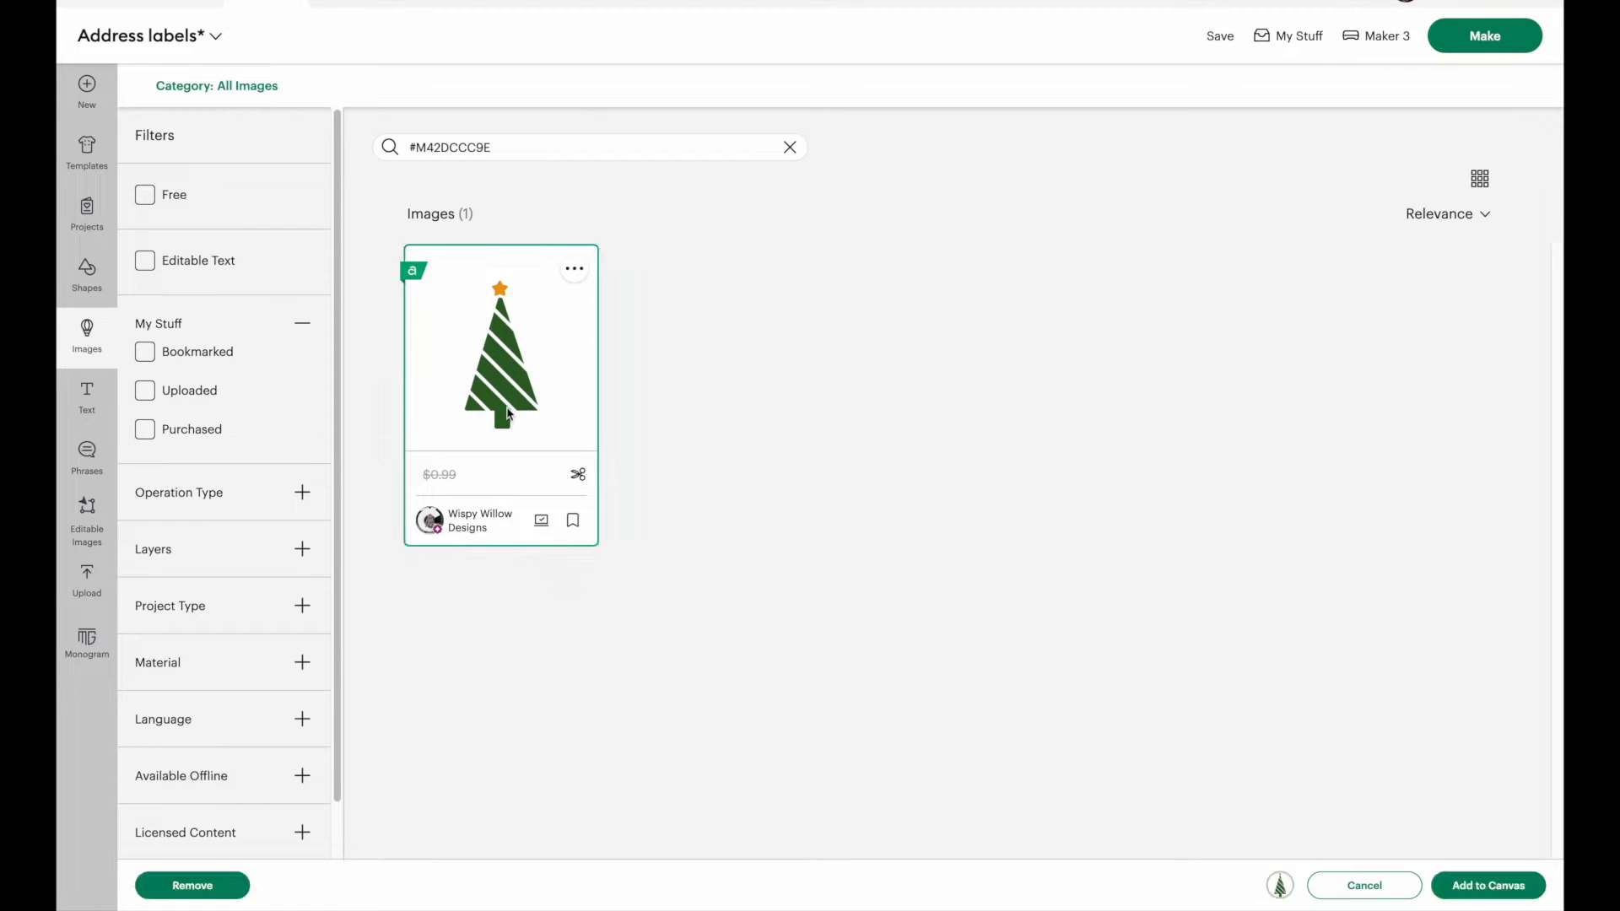
pyautogui.click(1507, 884)
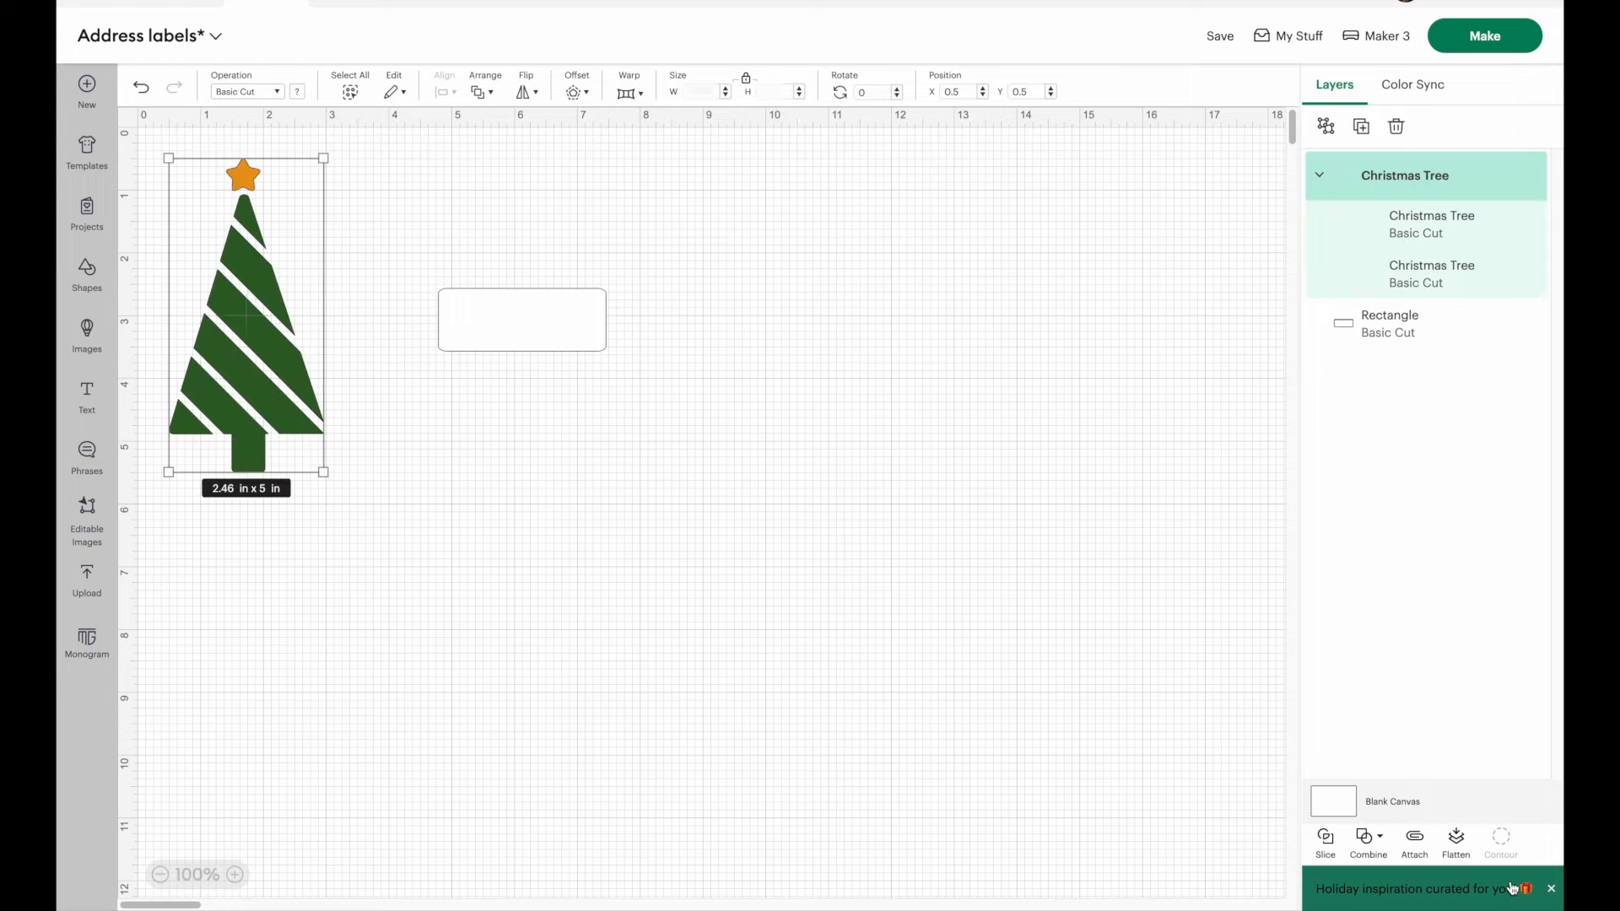
# Step: Scale the Christmas tree down to fit the label's height and place it inside the label's left end
pyautogui.moveTo(251, 345); pyautogui.dragTo(413, 381)
pyautogui.moveTo(494, 506); pyautogui.dragTo(366, 278)
pyautogui.click(235, 874)
pyautogui.click(235, 874)
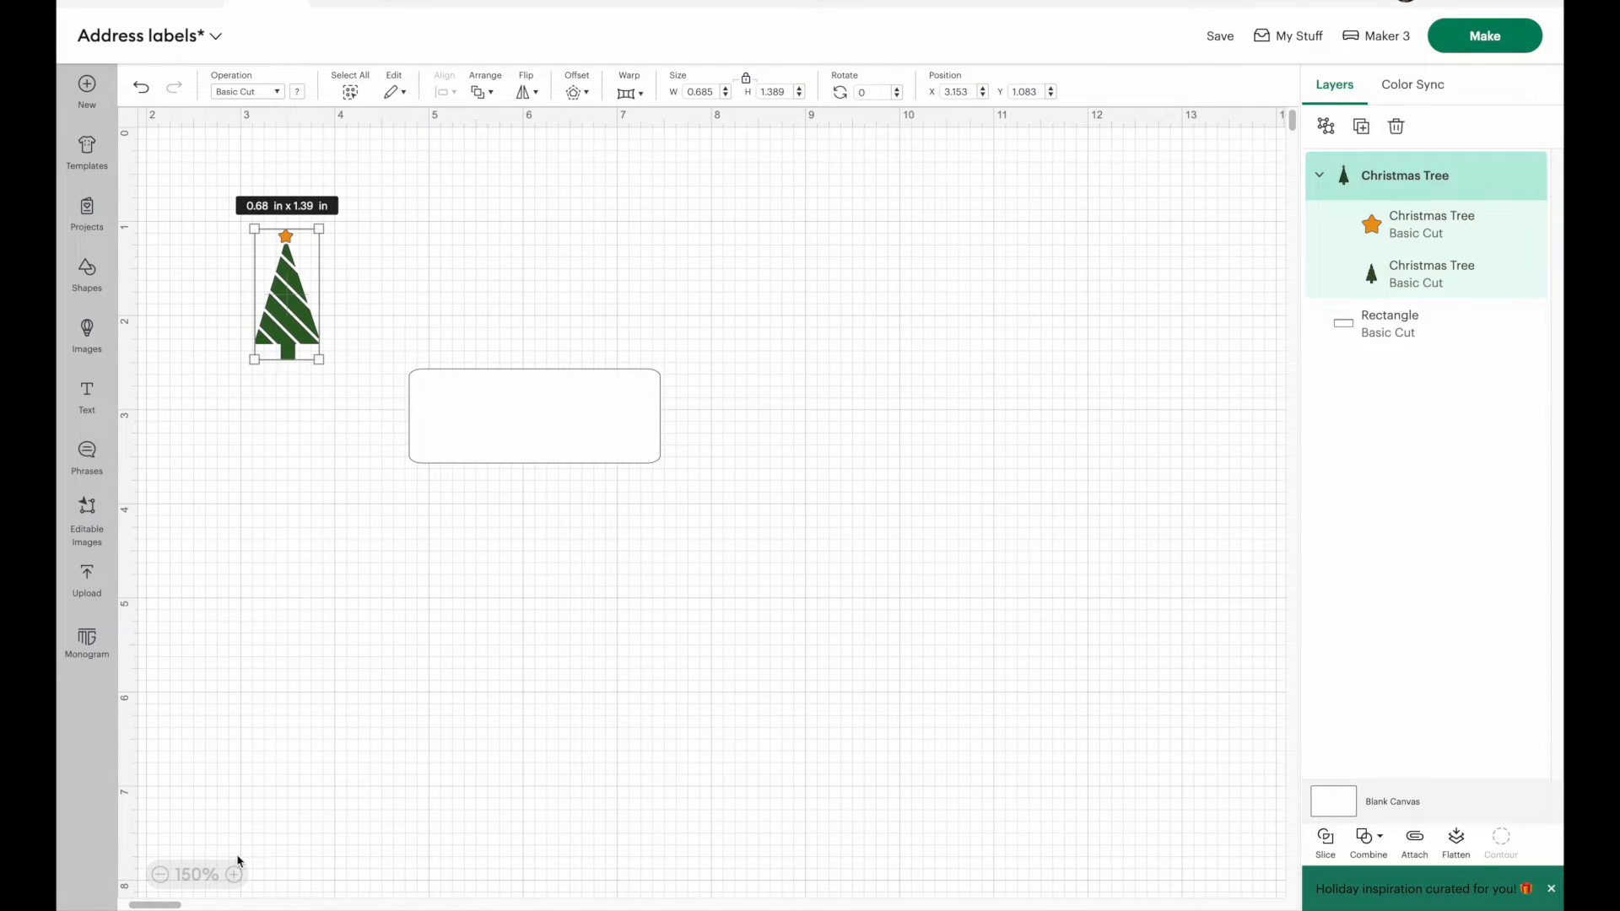
pyautogui.click(235, 874)
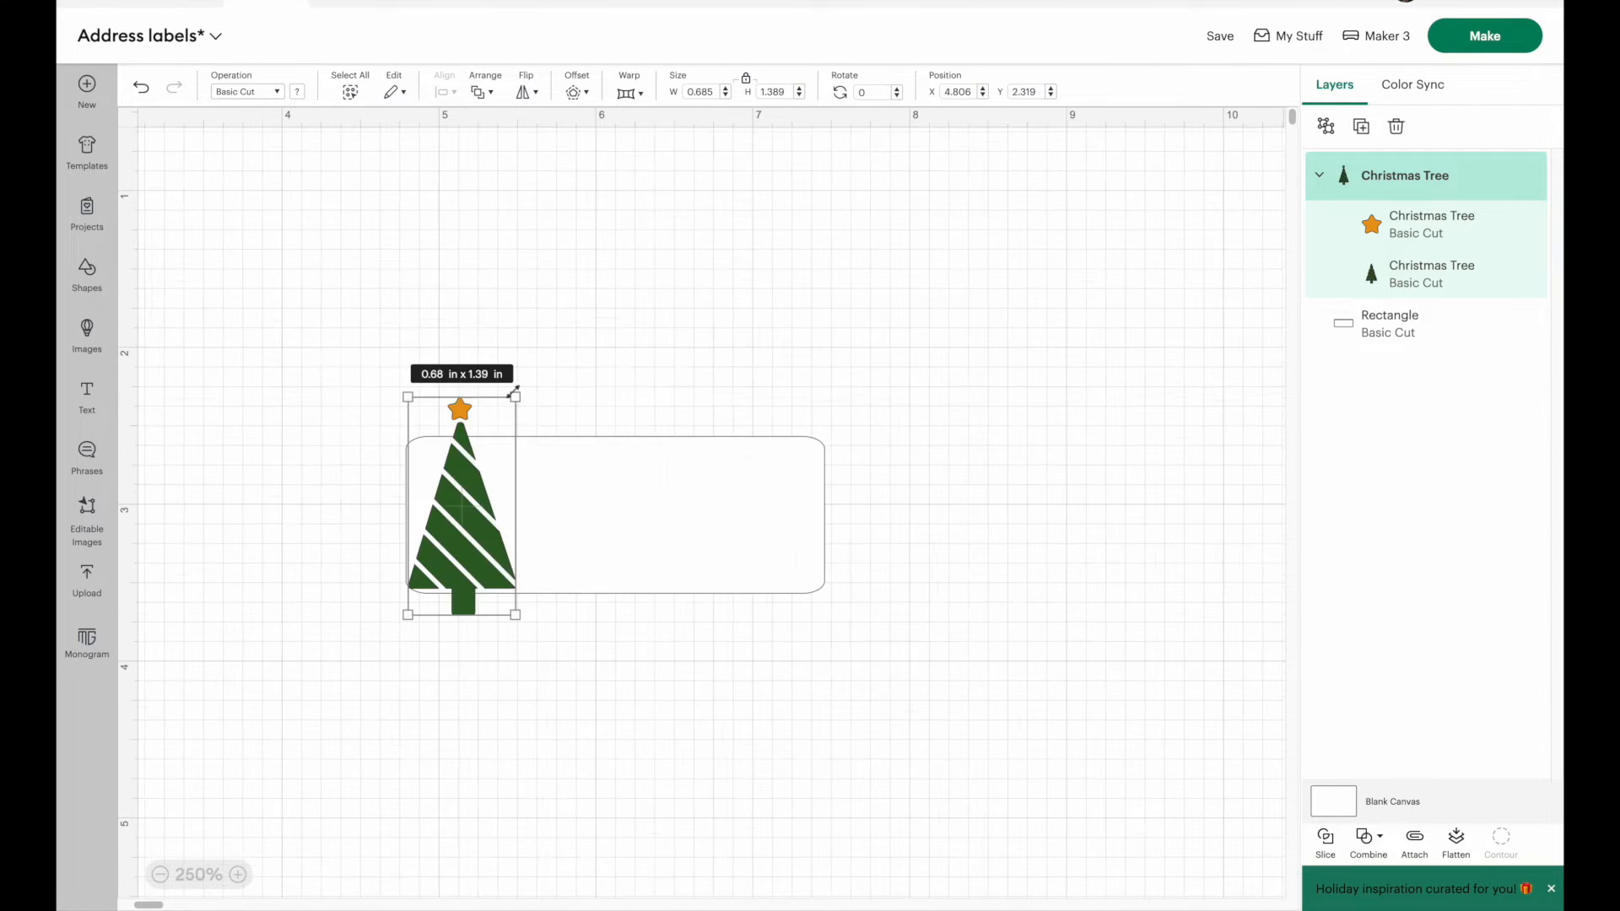
pyautogui.moveTo(508, 390); pyautogui.dragTo(461, 480)
pyautogui.moveTo(449, 560); pyautogui.dragTo(462, 523)
pyautogui.moveTo(489, 451); pyautogui.dragTo(496, 445)
pyautogui.click(311, 543)
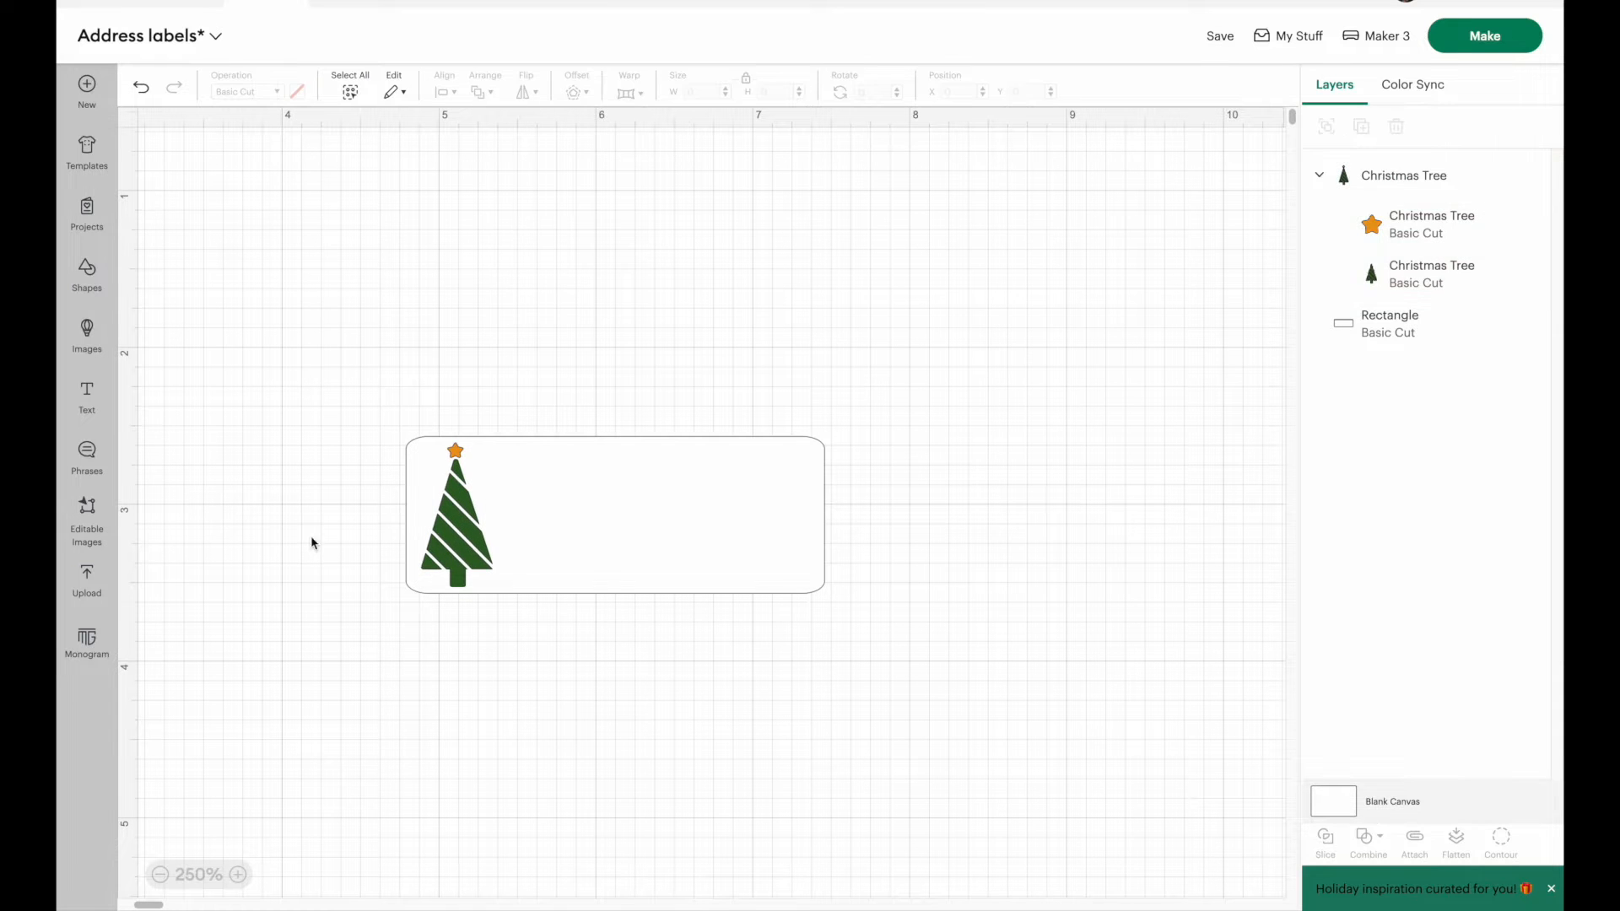
pyautogui.click(161, 877)
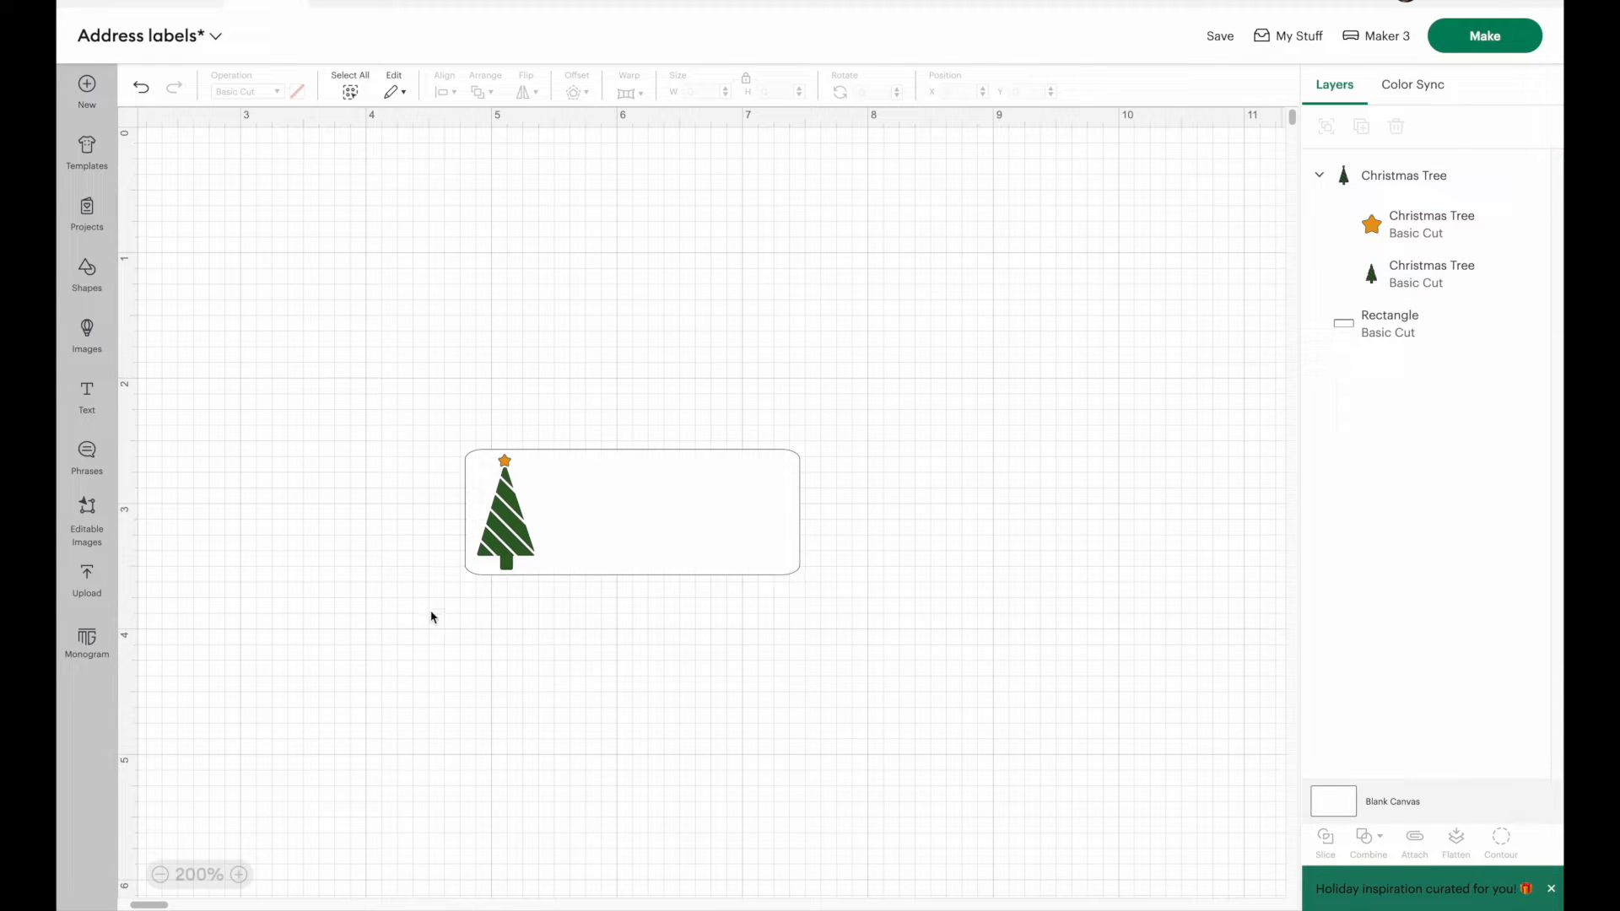
# Step: Add a text object in the Christmas Bell font and enter the family's name
pyautogui.click(87, 397)
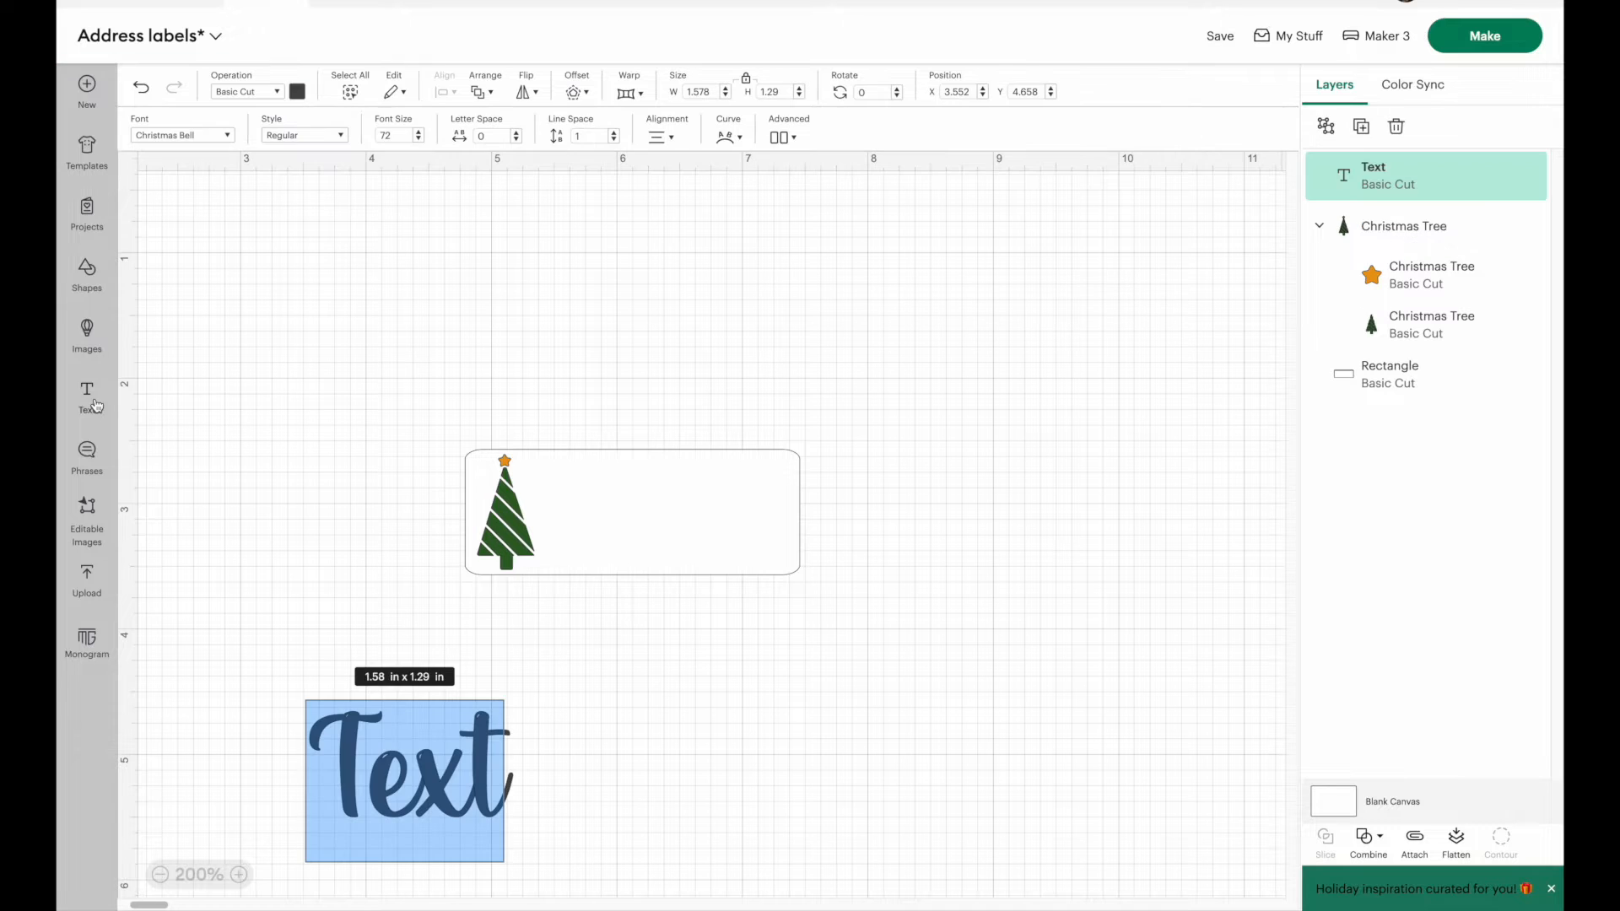
pyautogui.click(171, 137)
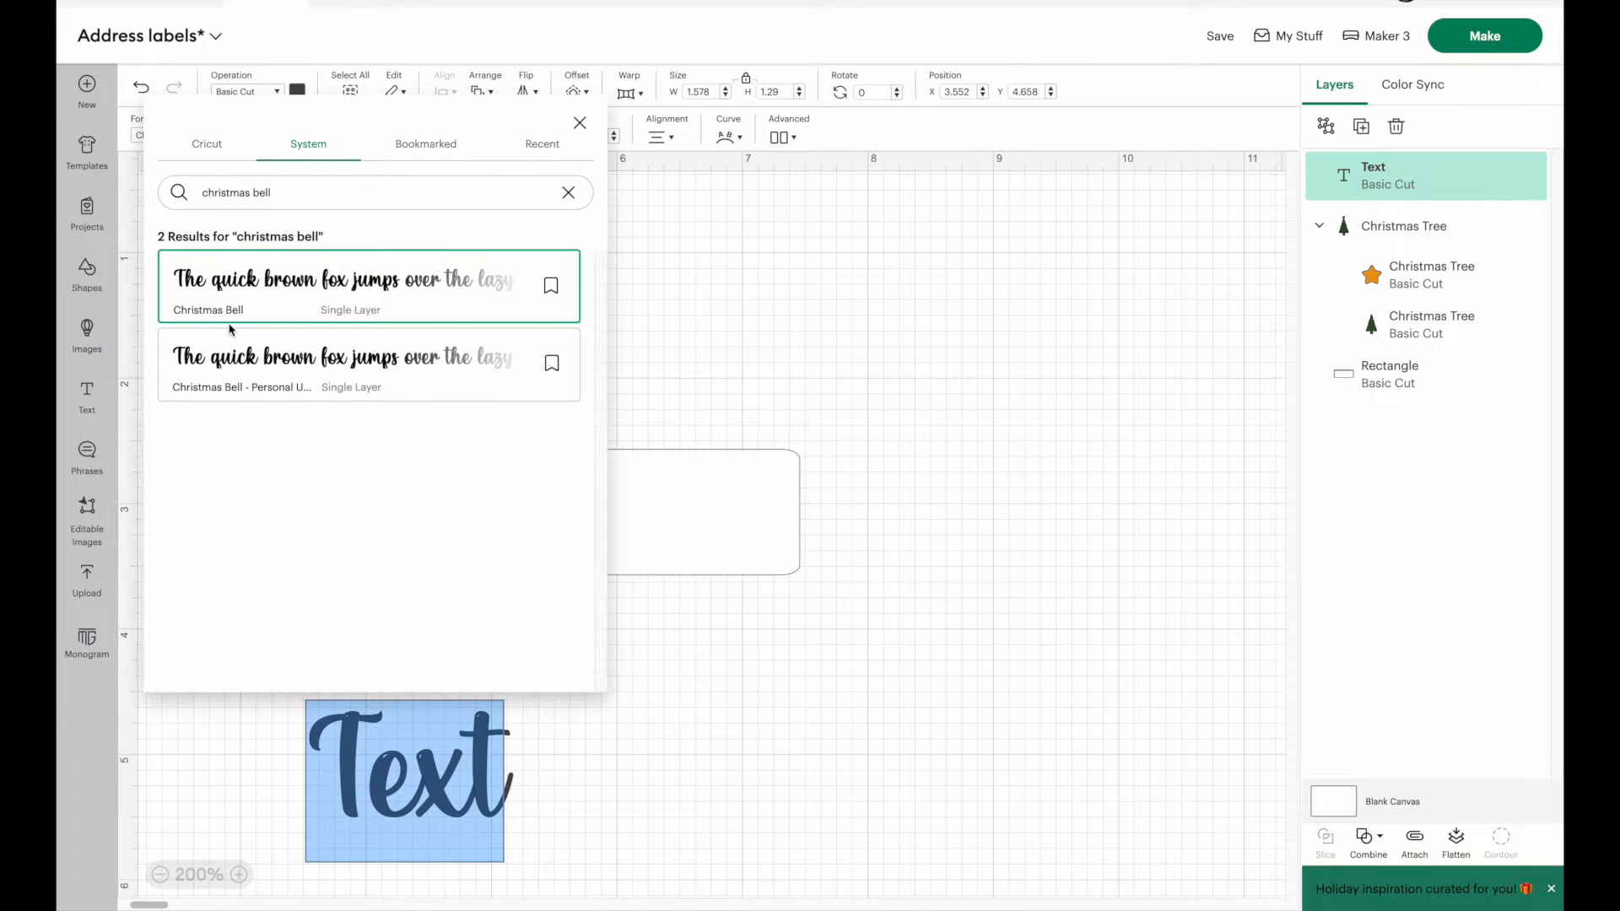
pyautogui.click(257, 280)
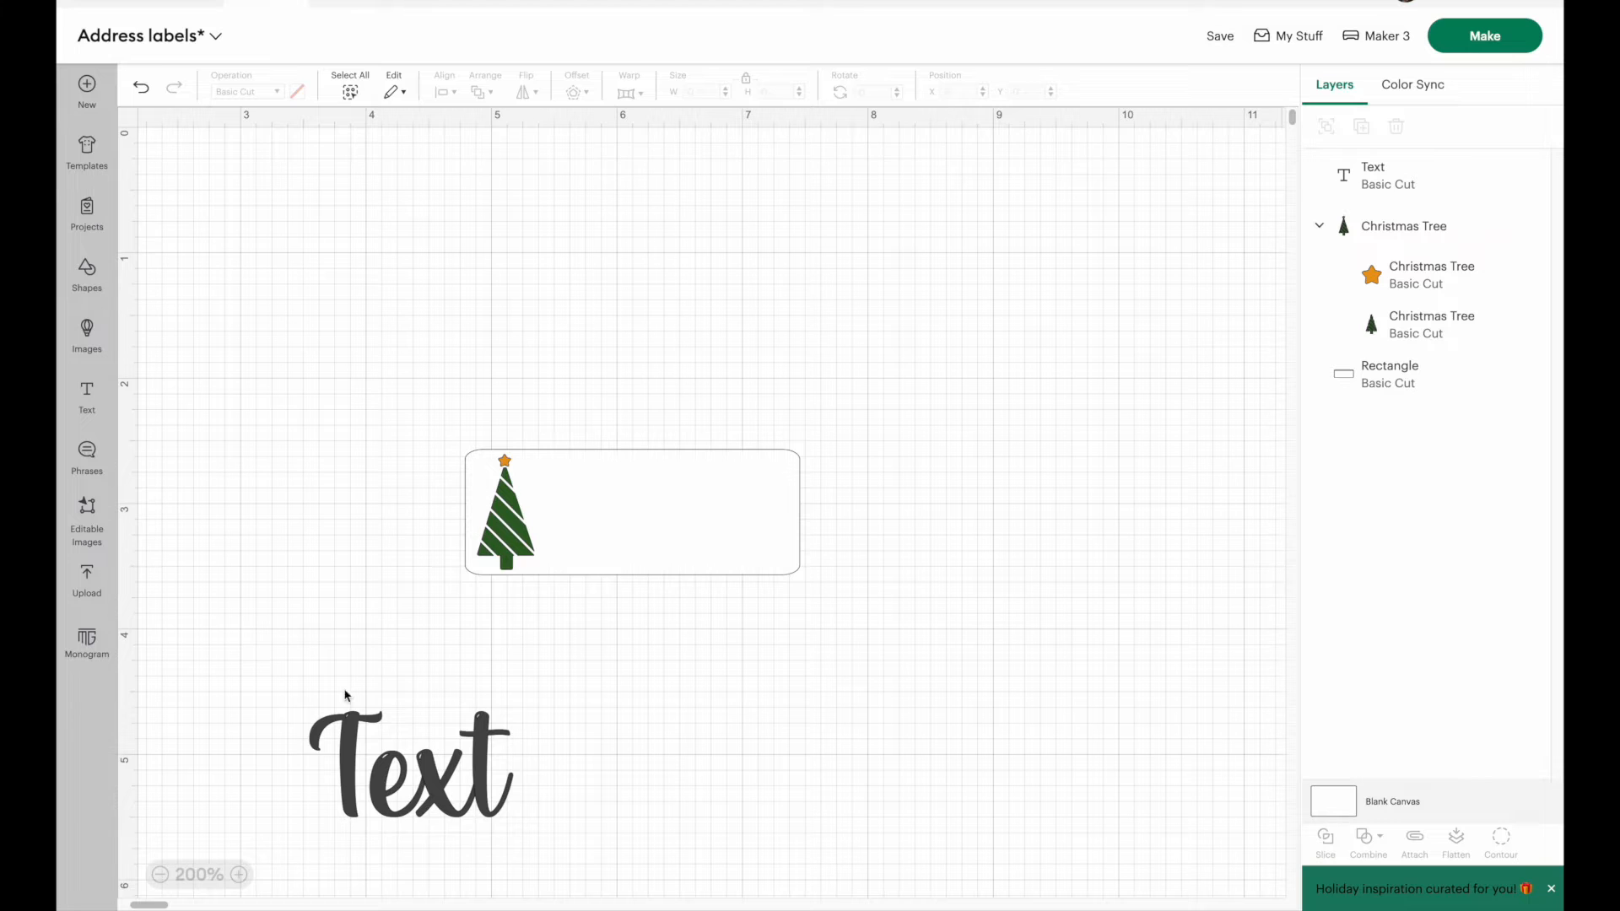
pyautogui.doubleClick(401, 731)
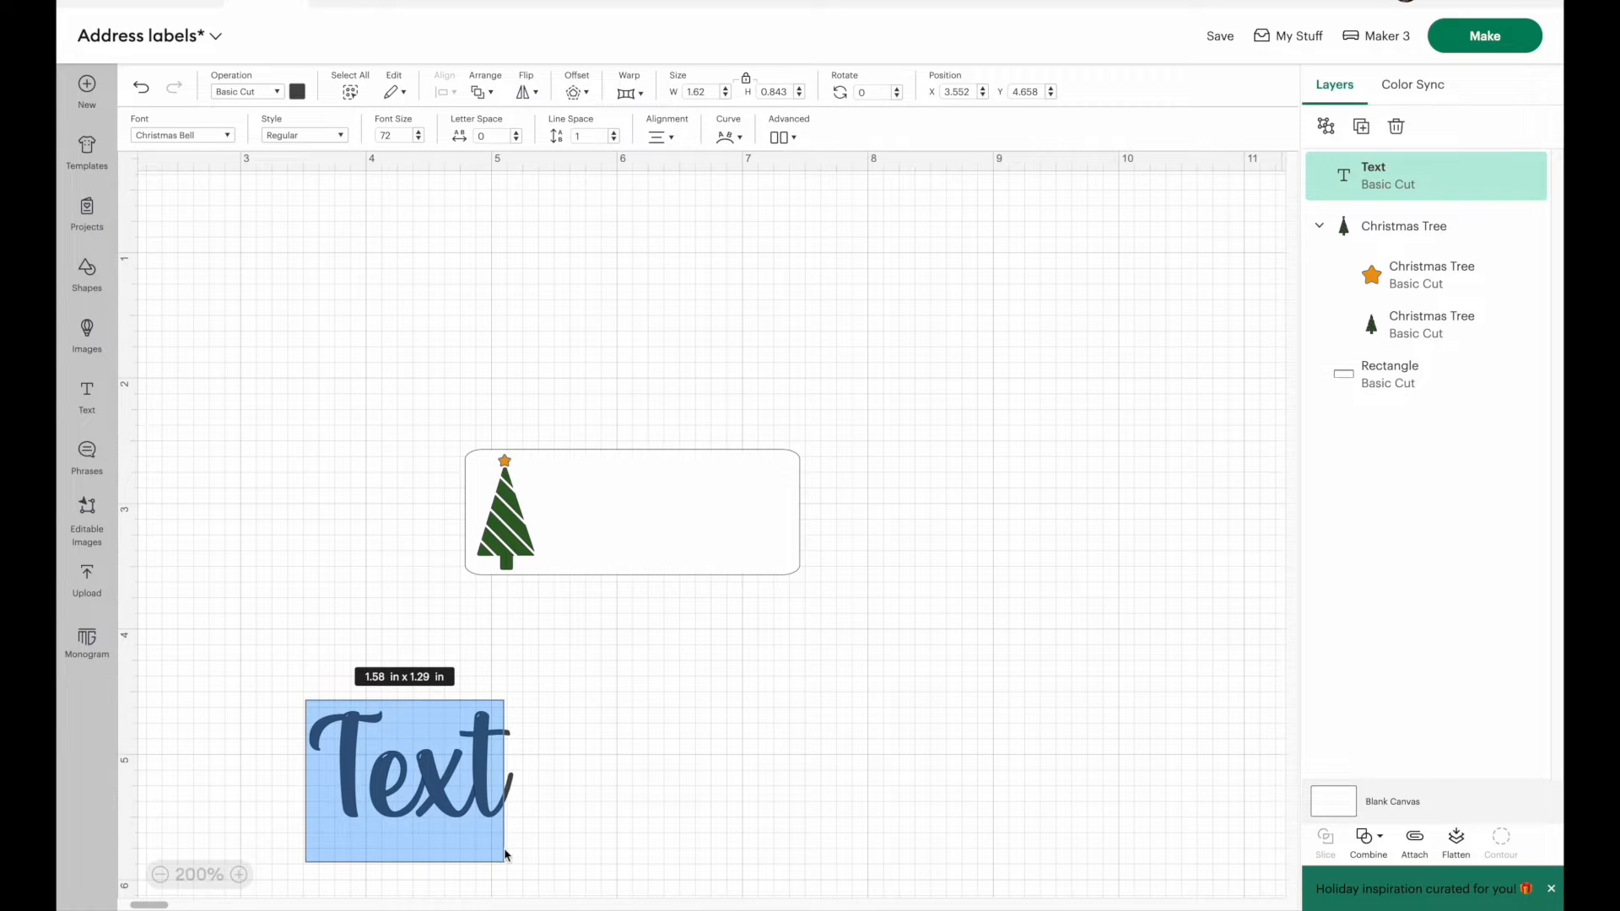
pyautogui.write('The Smith Family')
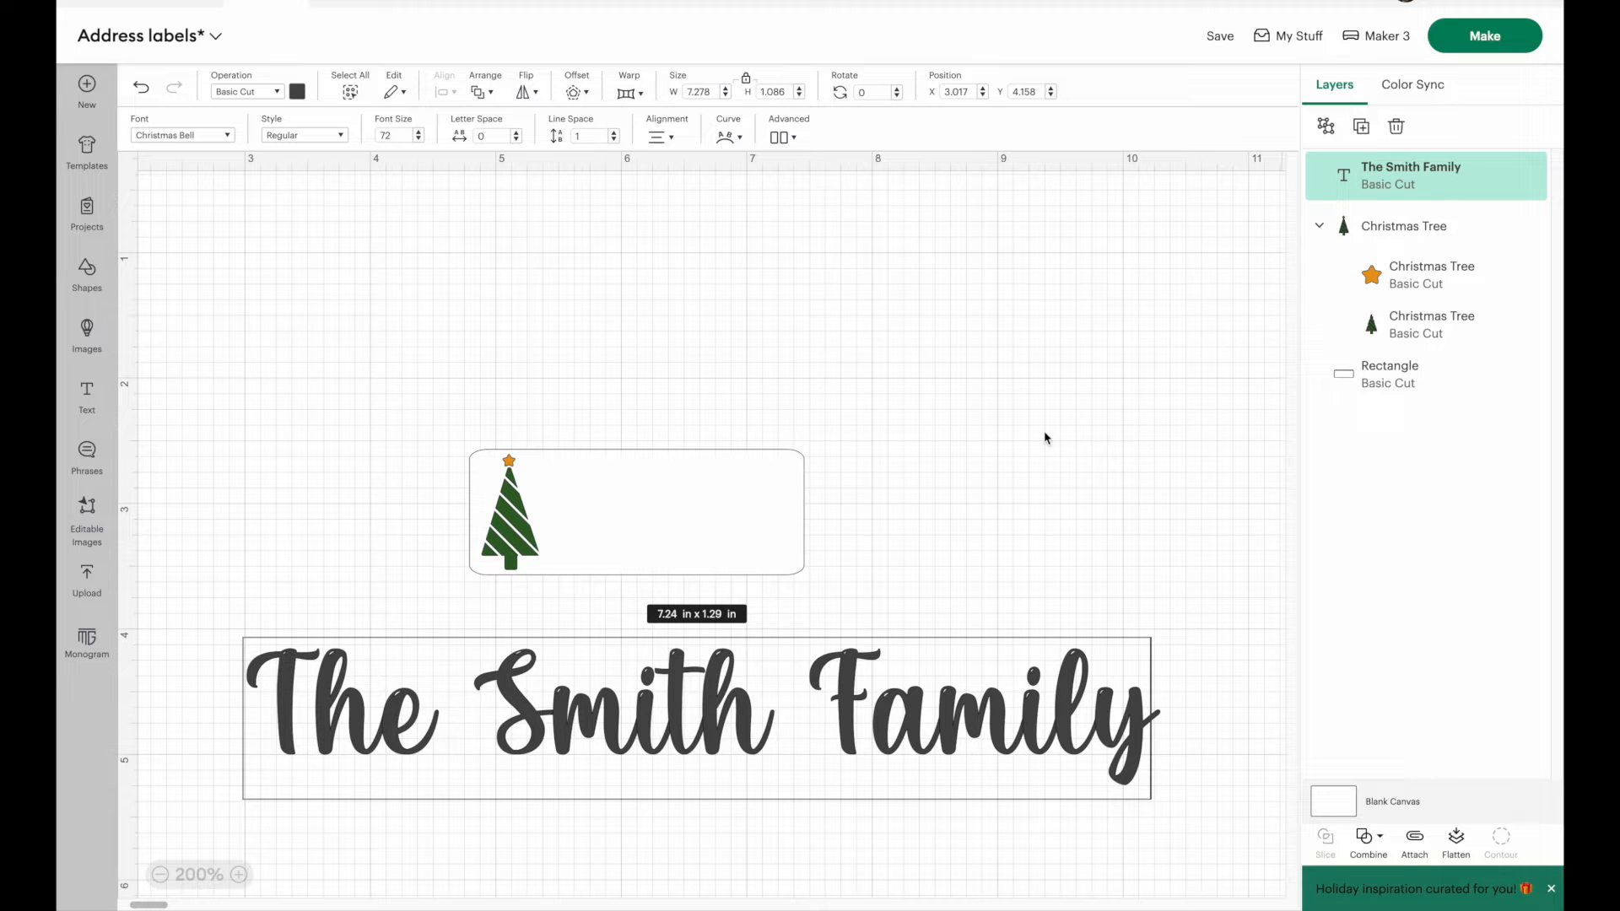
# Step: Shrink the family name to about 1.91 by 0.29 in and place it beside the tree along the label's upper edge
pyautogui.moveTo(245, 649); pyautogui.dragTo(786, 509)
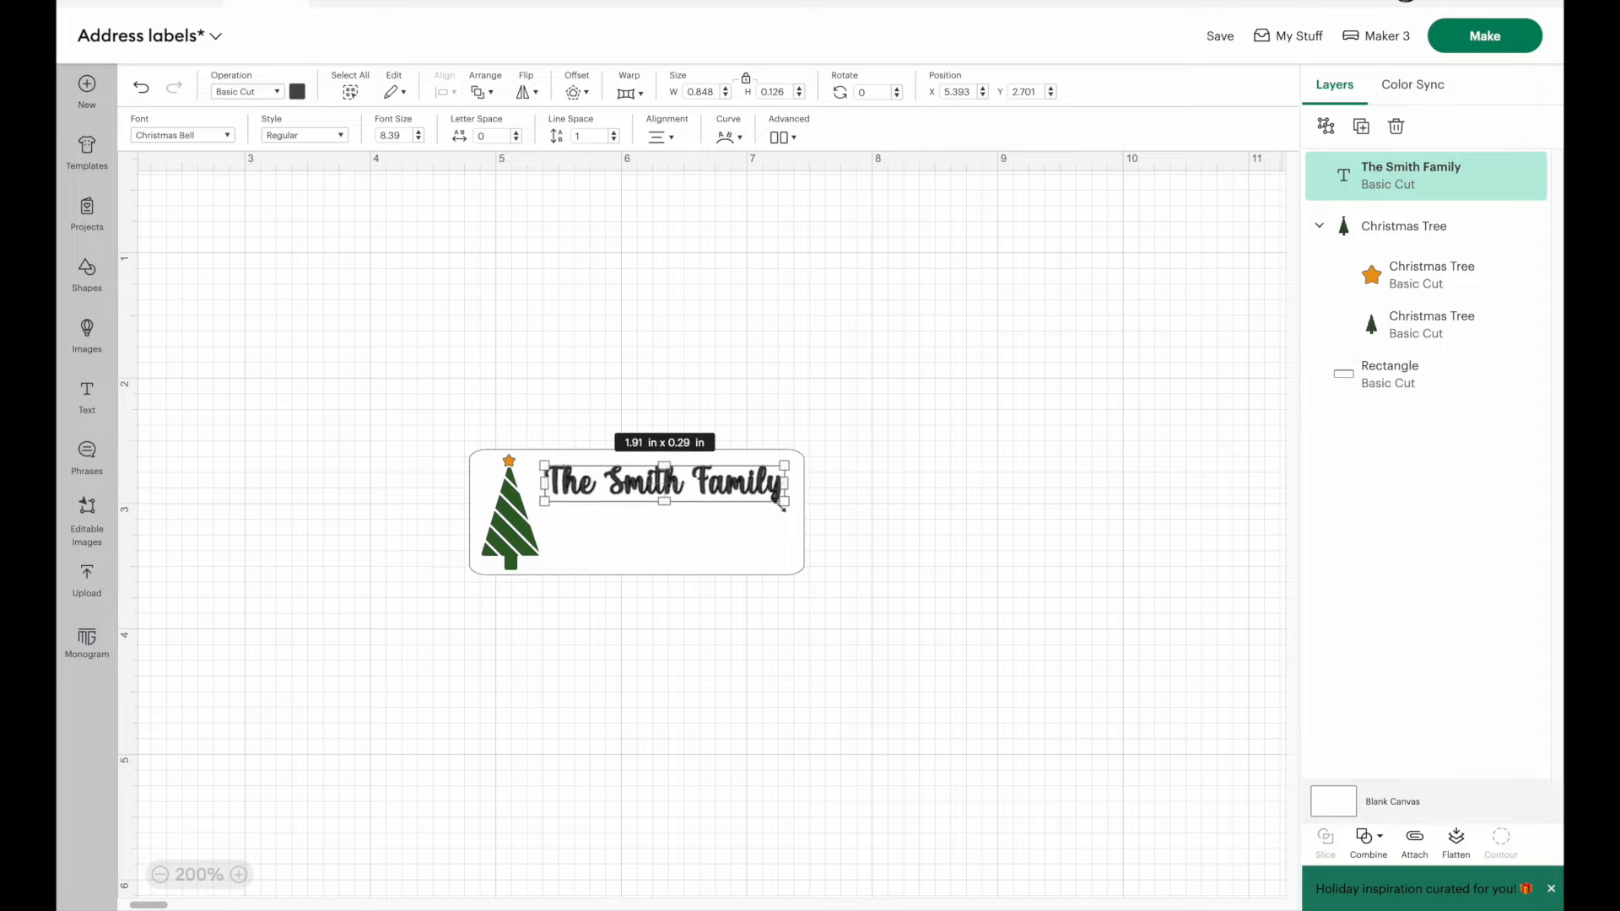
pyautogui.click(929, 514)
pyautogui.moveTo(685, 488); pyautogui.dragTo(678, 484)
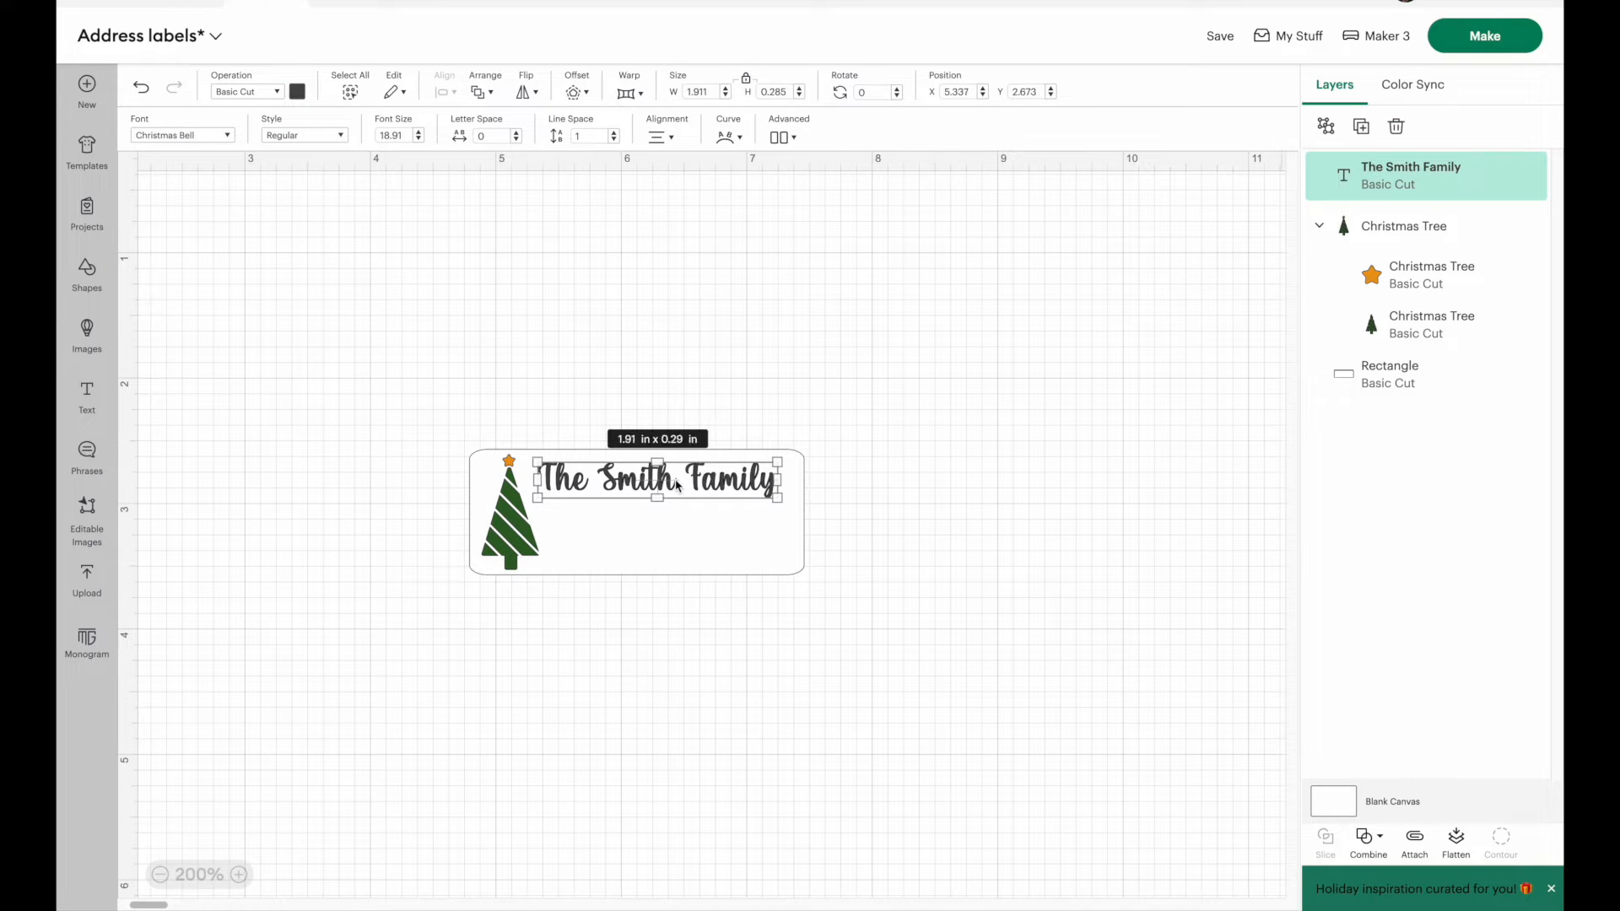
# Step: Change the family name's color to red
pyautogui.click(297, 91)
pyautogui.click(314, 239)
pyautogui.click(300, 438)
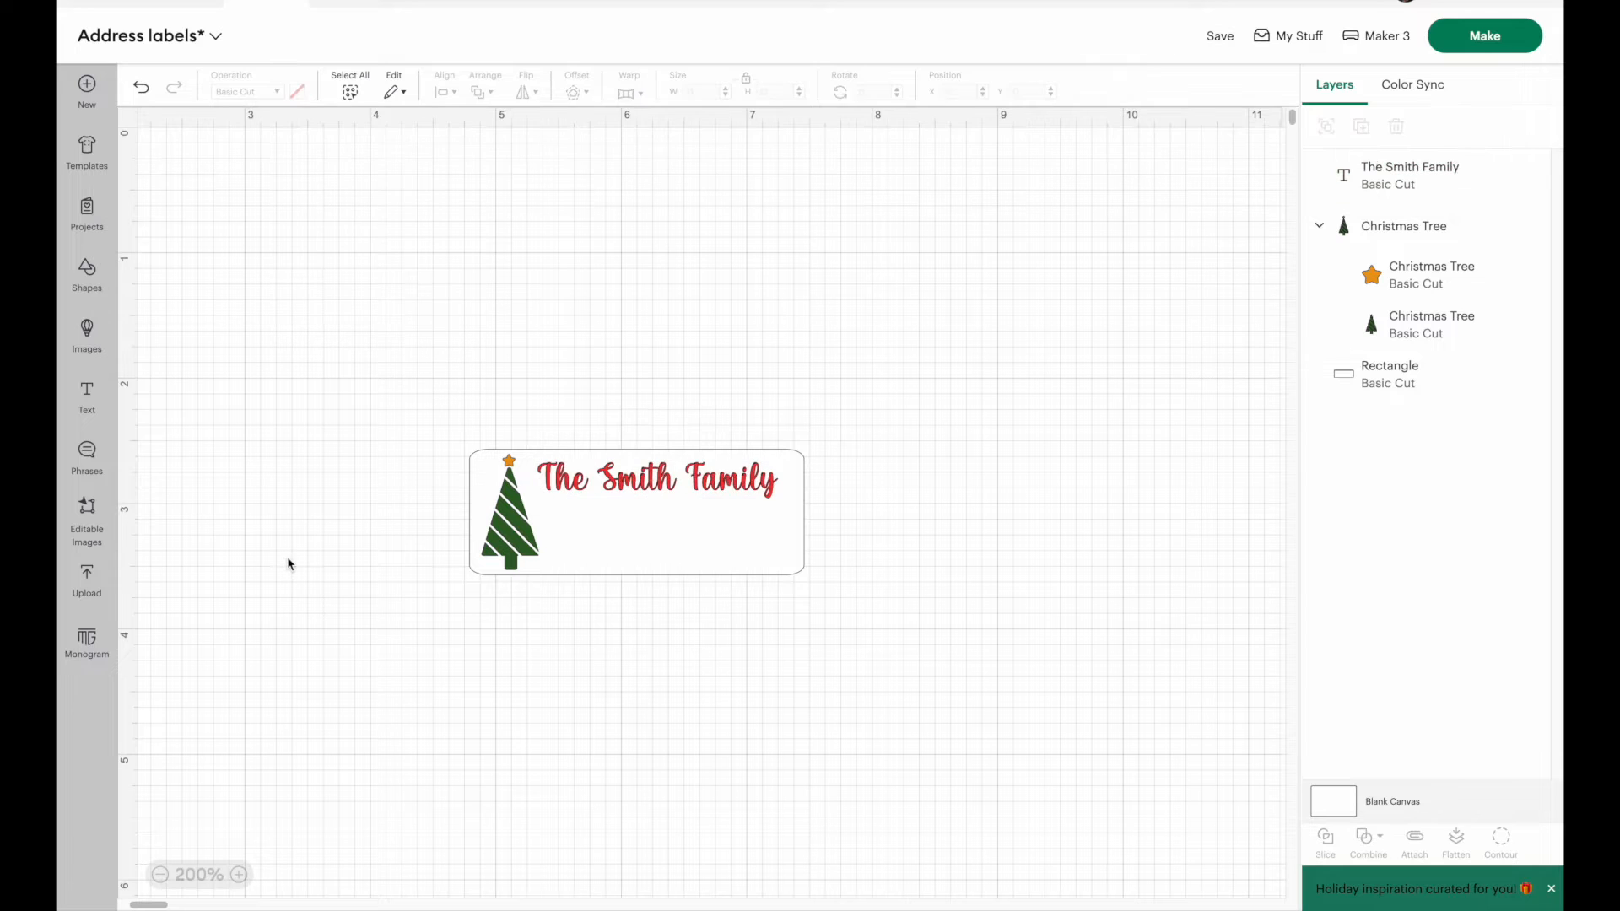
# Step: Add a second text object and set its font to Helvetica Neue
pyautogui.click(103, 408)
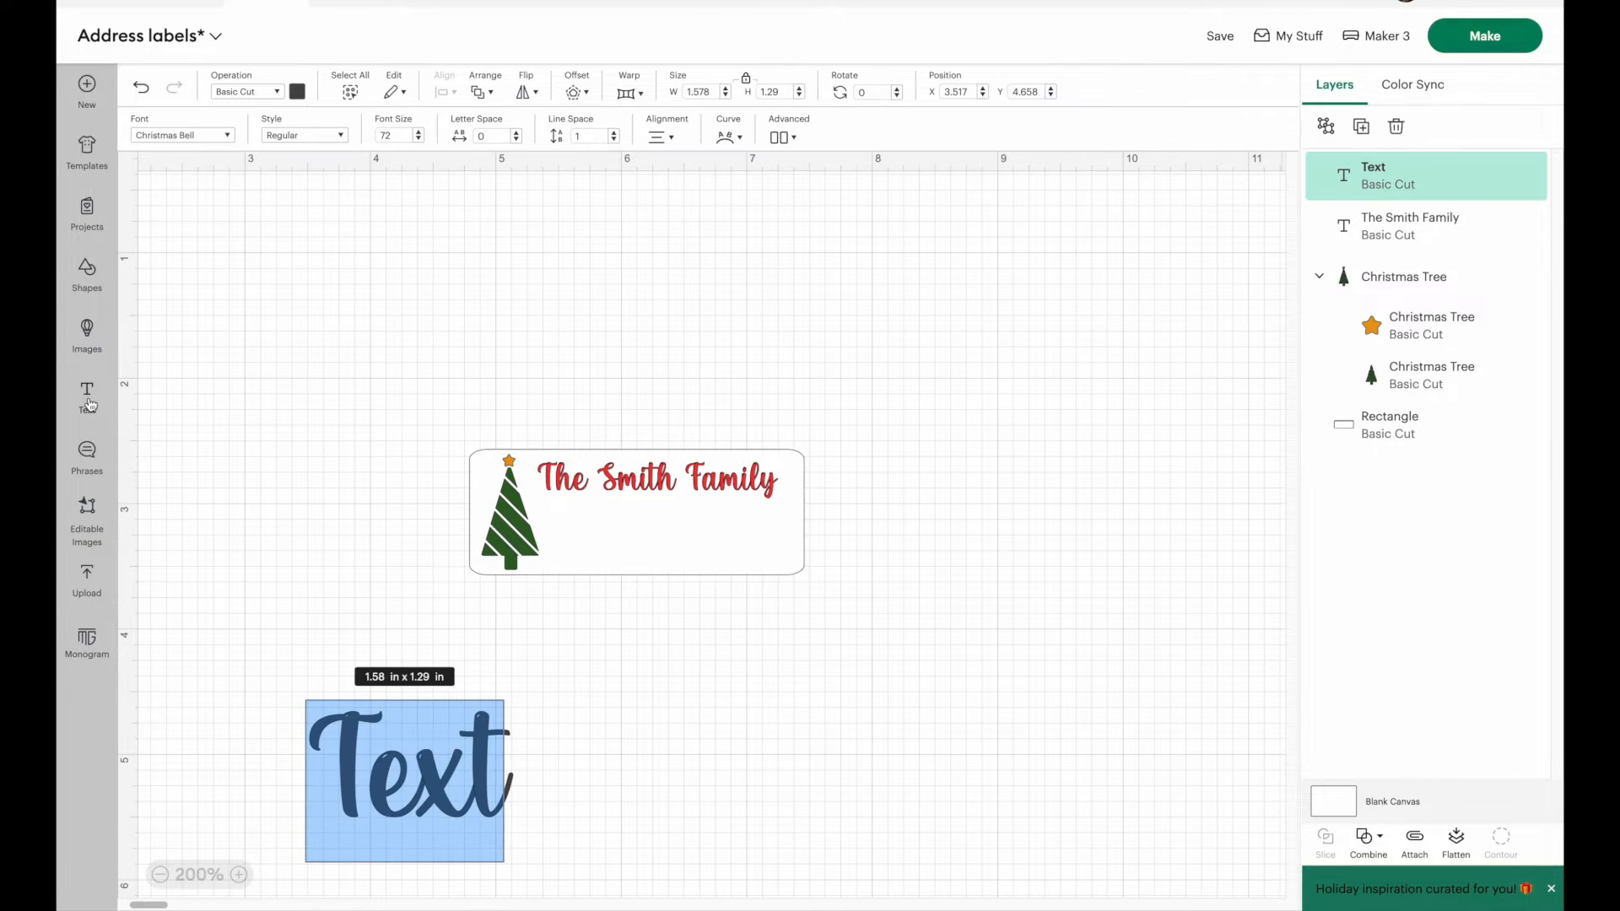
pyautogui.click(218, 143)
pyautogui.hotkey('ctrl', 'a')
pyautogui.write('helv')
pyautogui.click(374, 378)
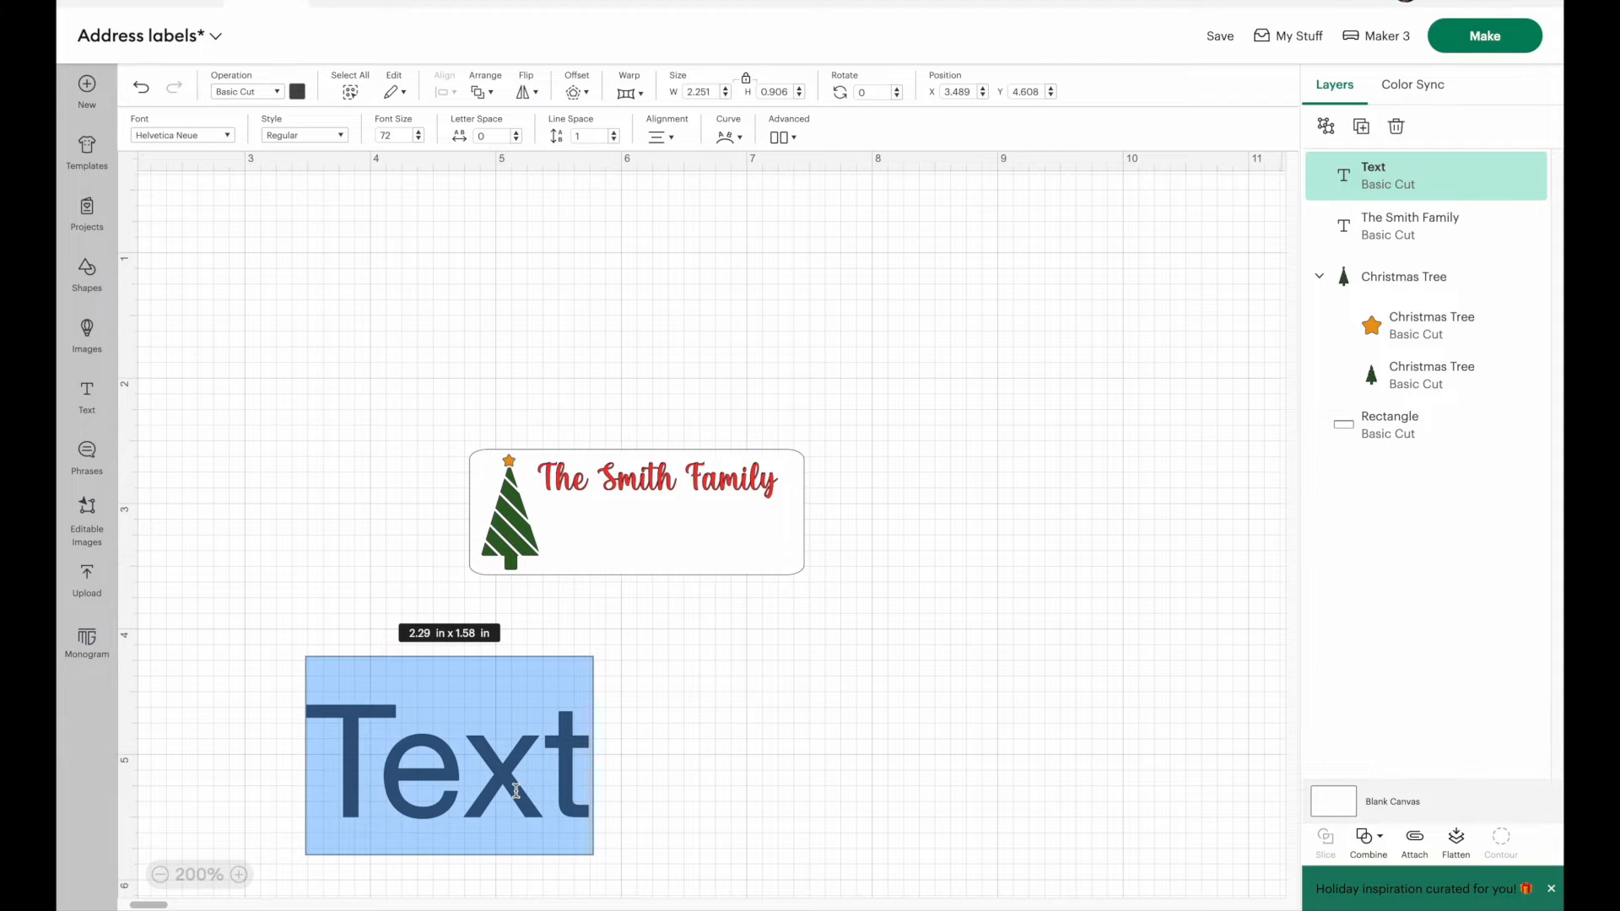
# Step: Enter the street address on the first line and the city, state and ZIP code on the second line
pyautogui.write('12')
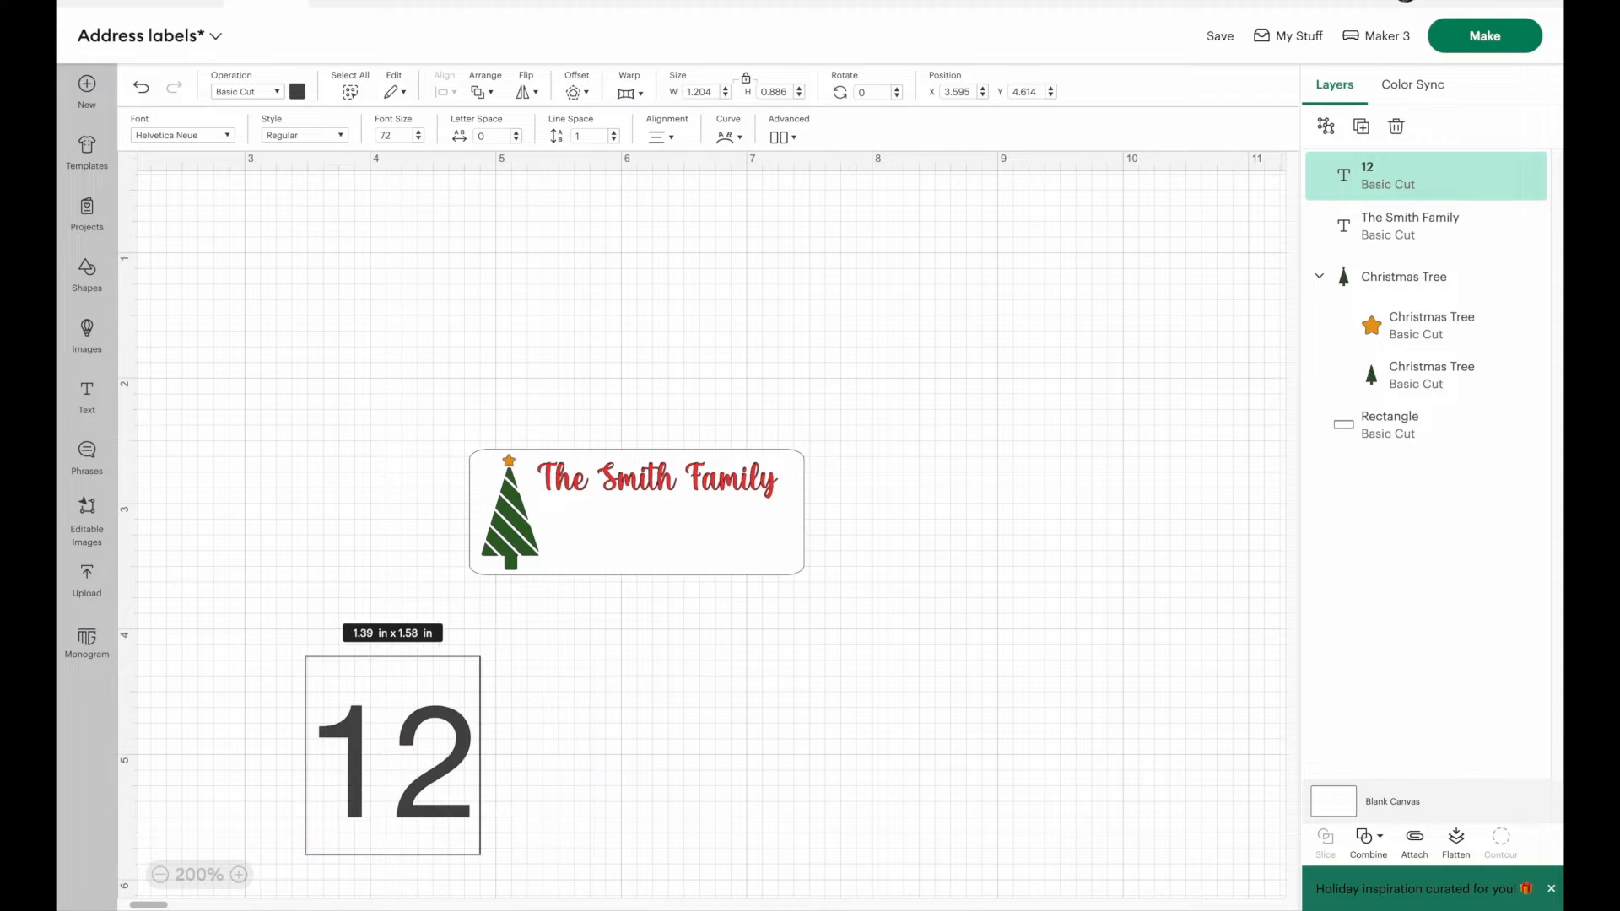
pyautogui.write('34 Street Nam')
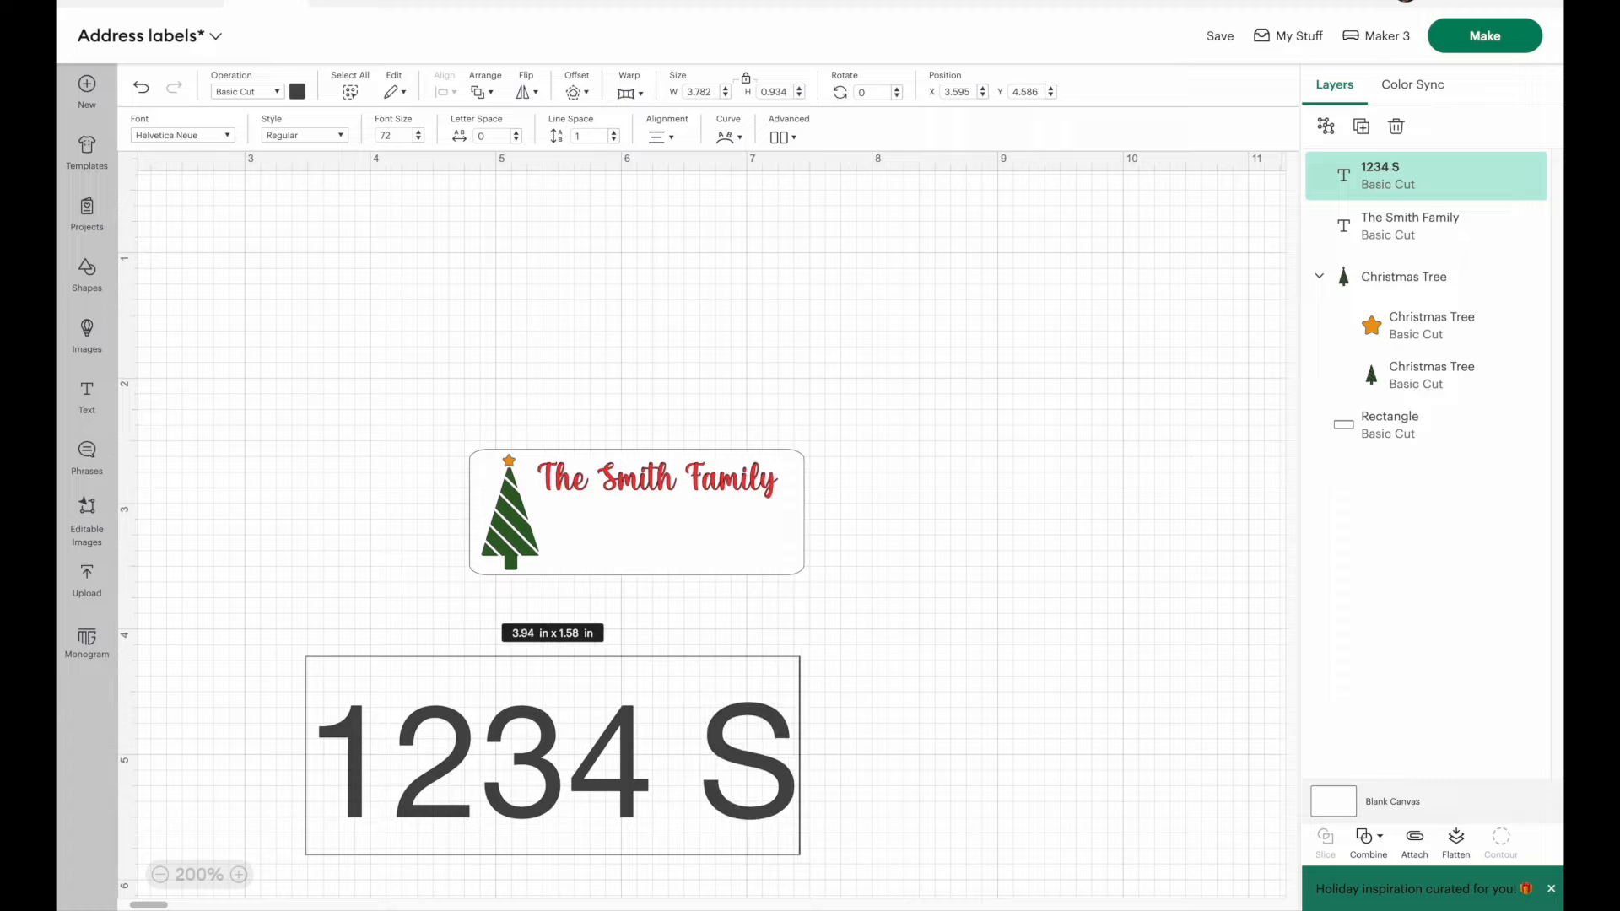
pyautogui.write('e')
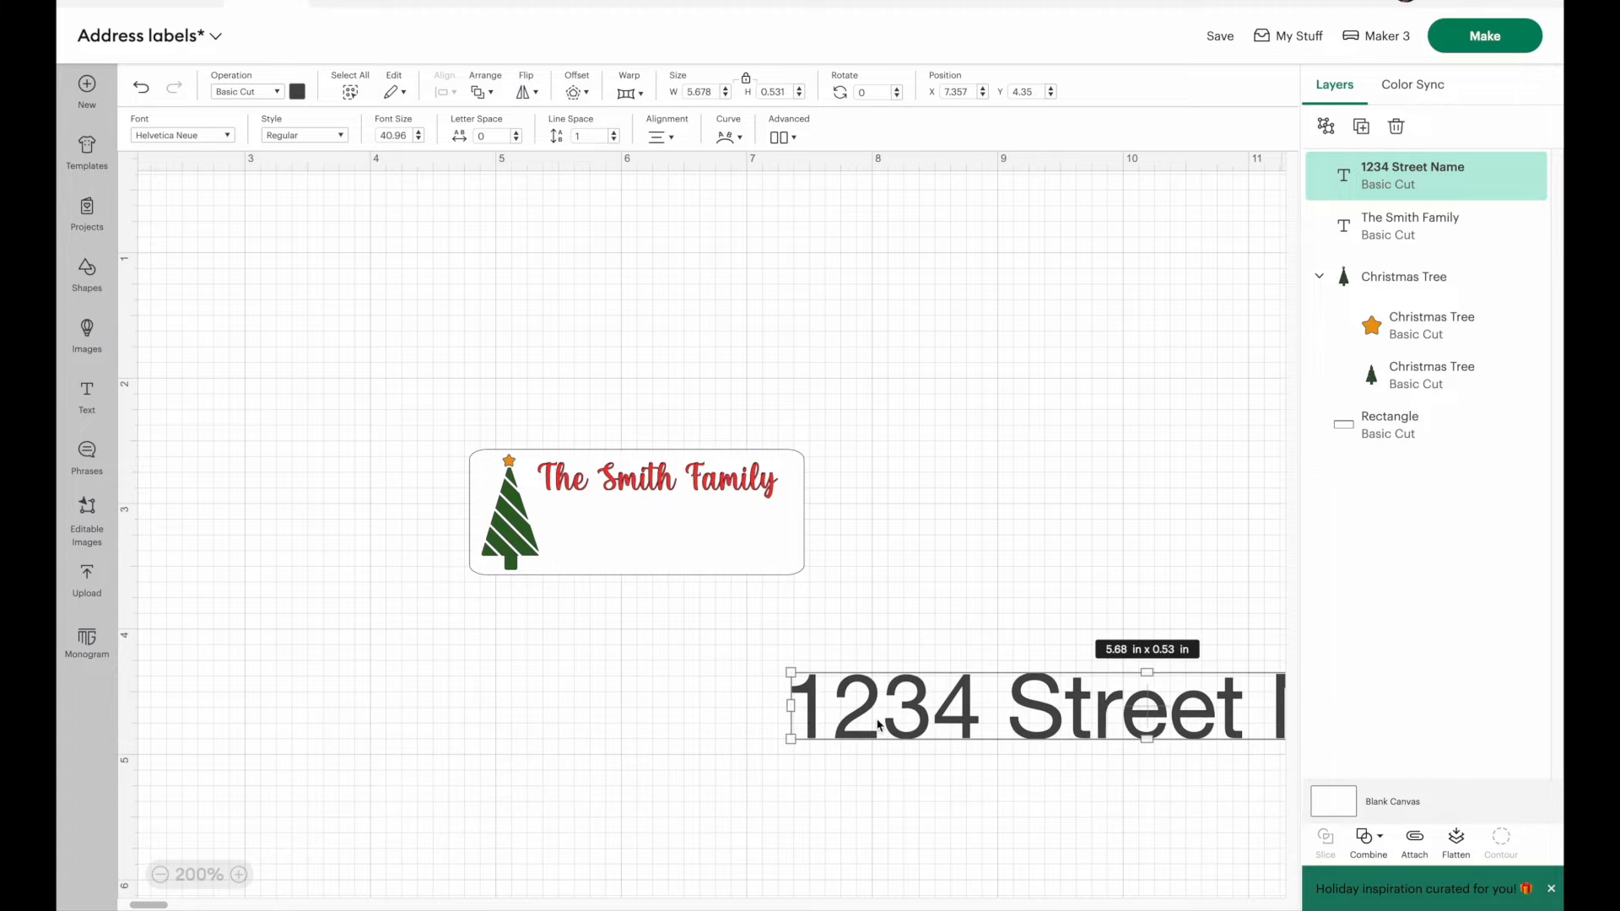
pyautogui.moveTo(880, 724); pyautogui.dragTo(444, 700)
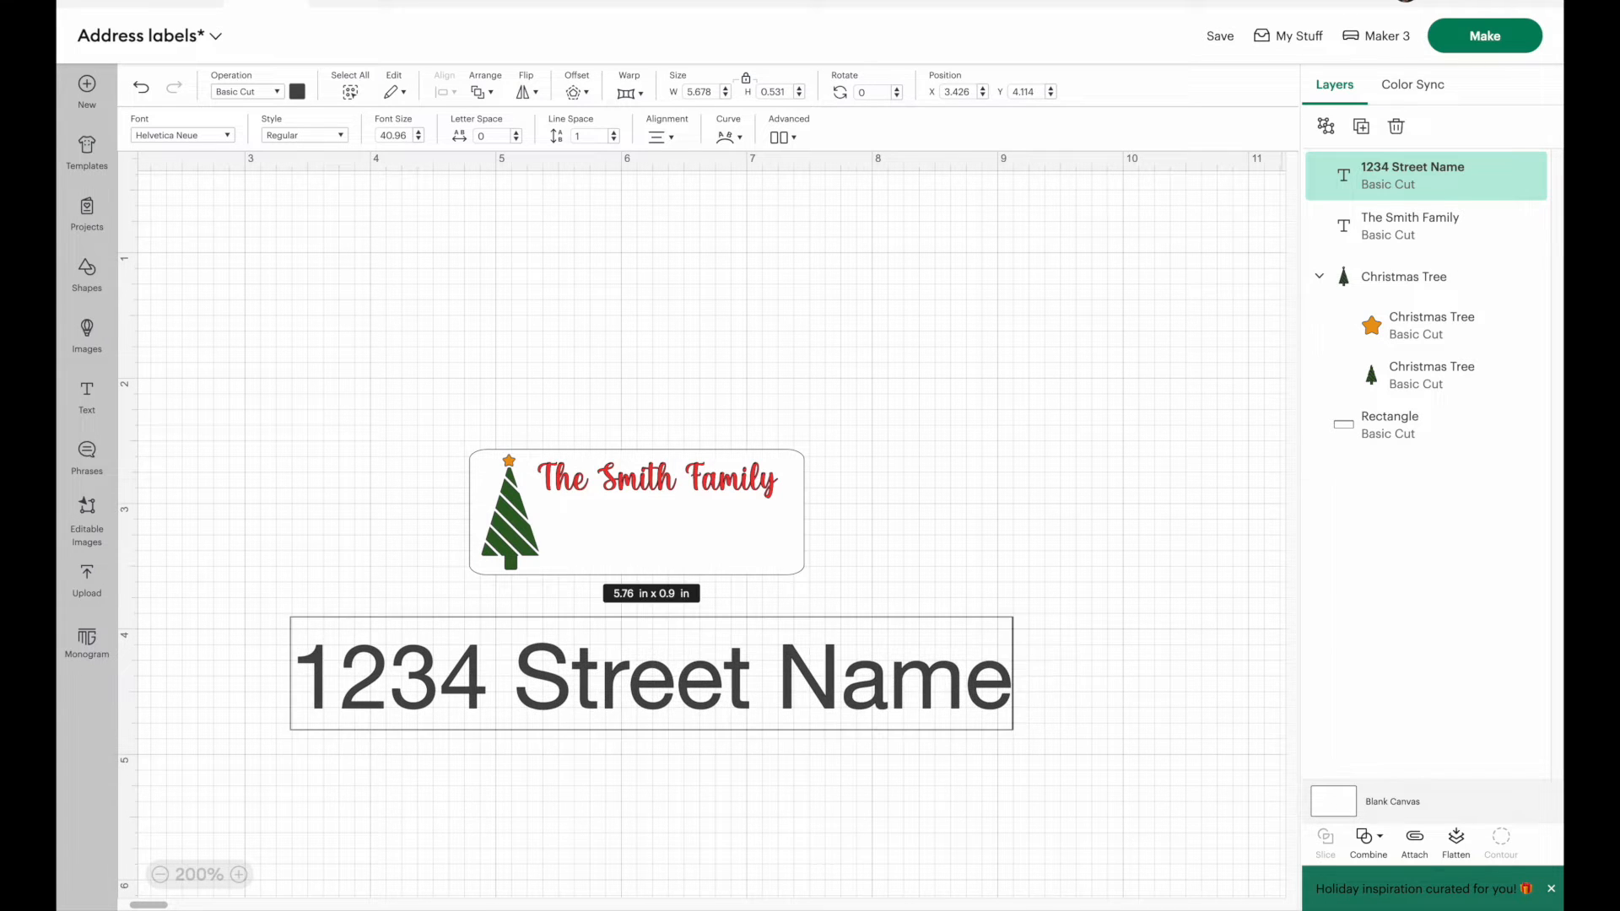
pyautogui.press('Return')
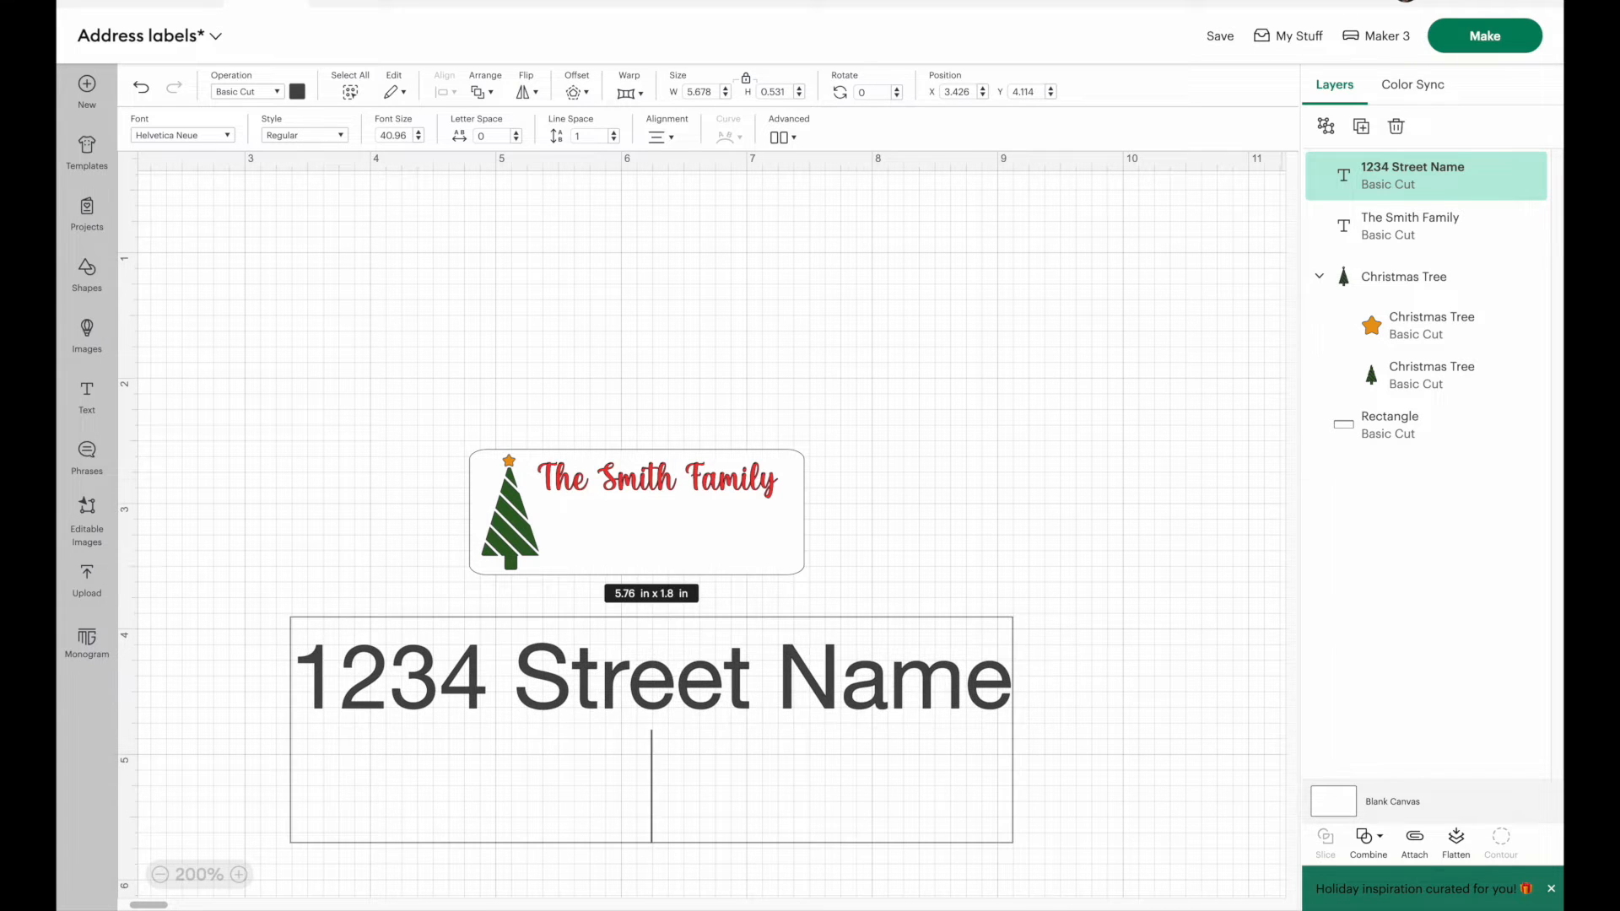
pyautogui.write('City, St')
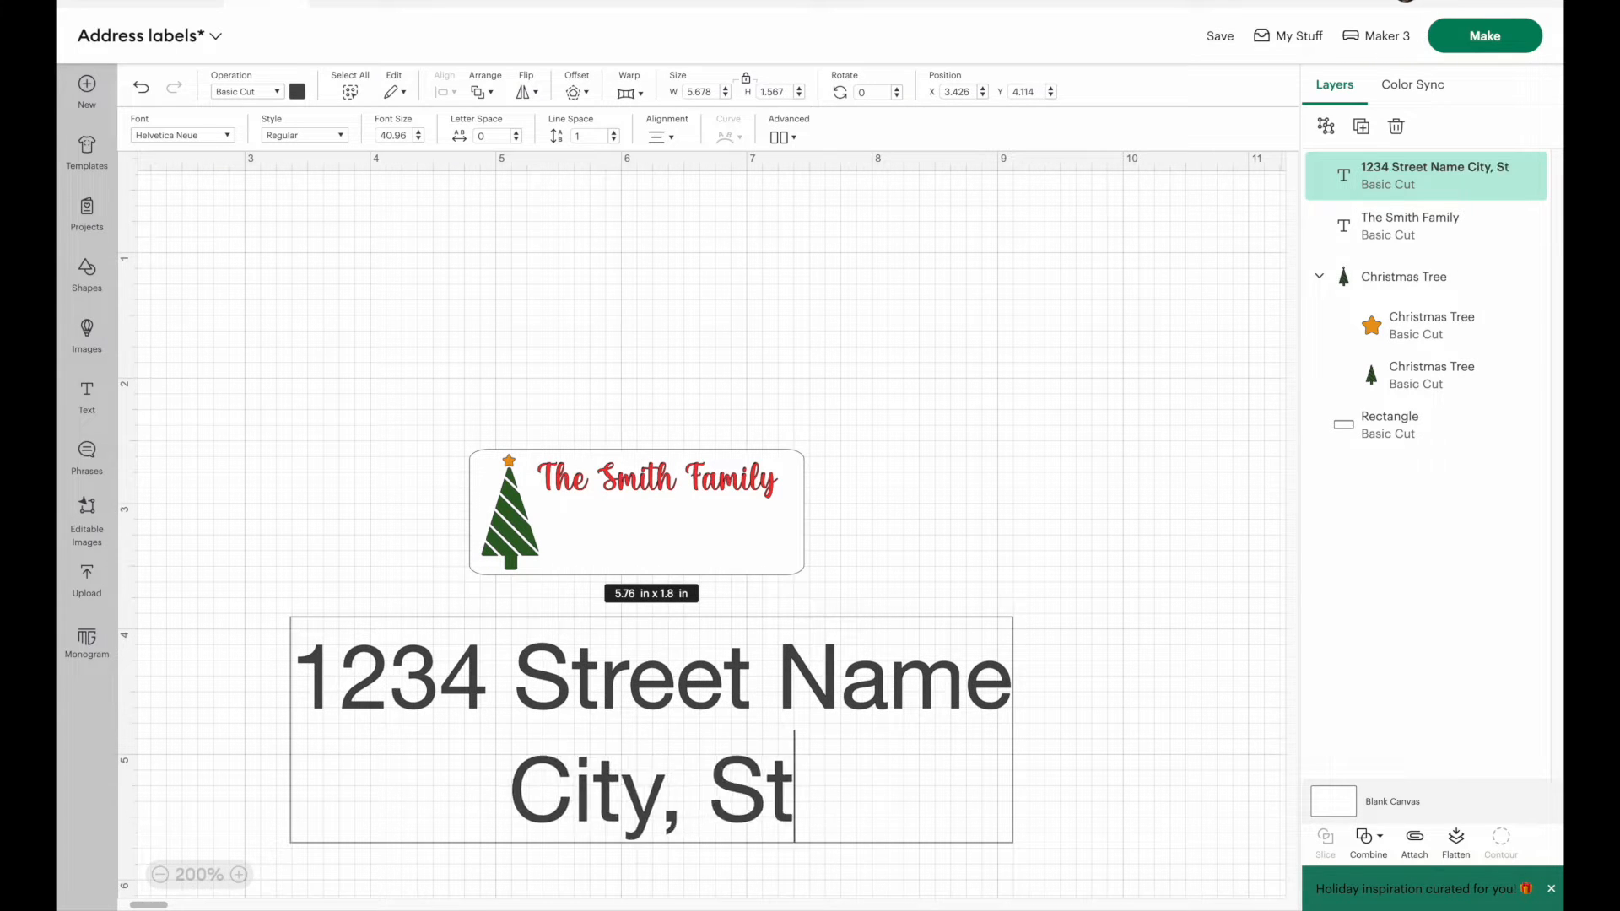
pyautogui.write('ate 12345')
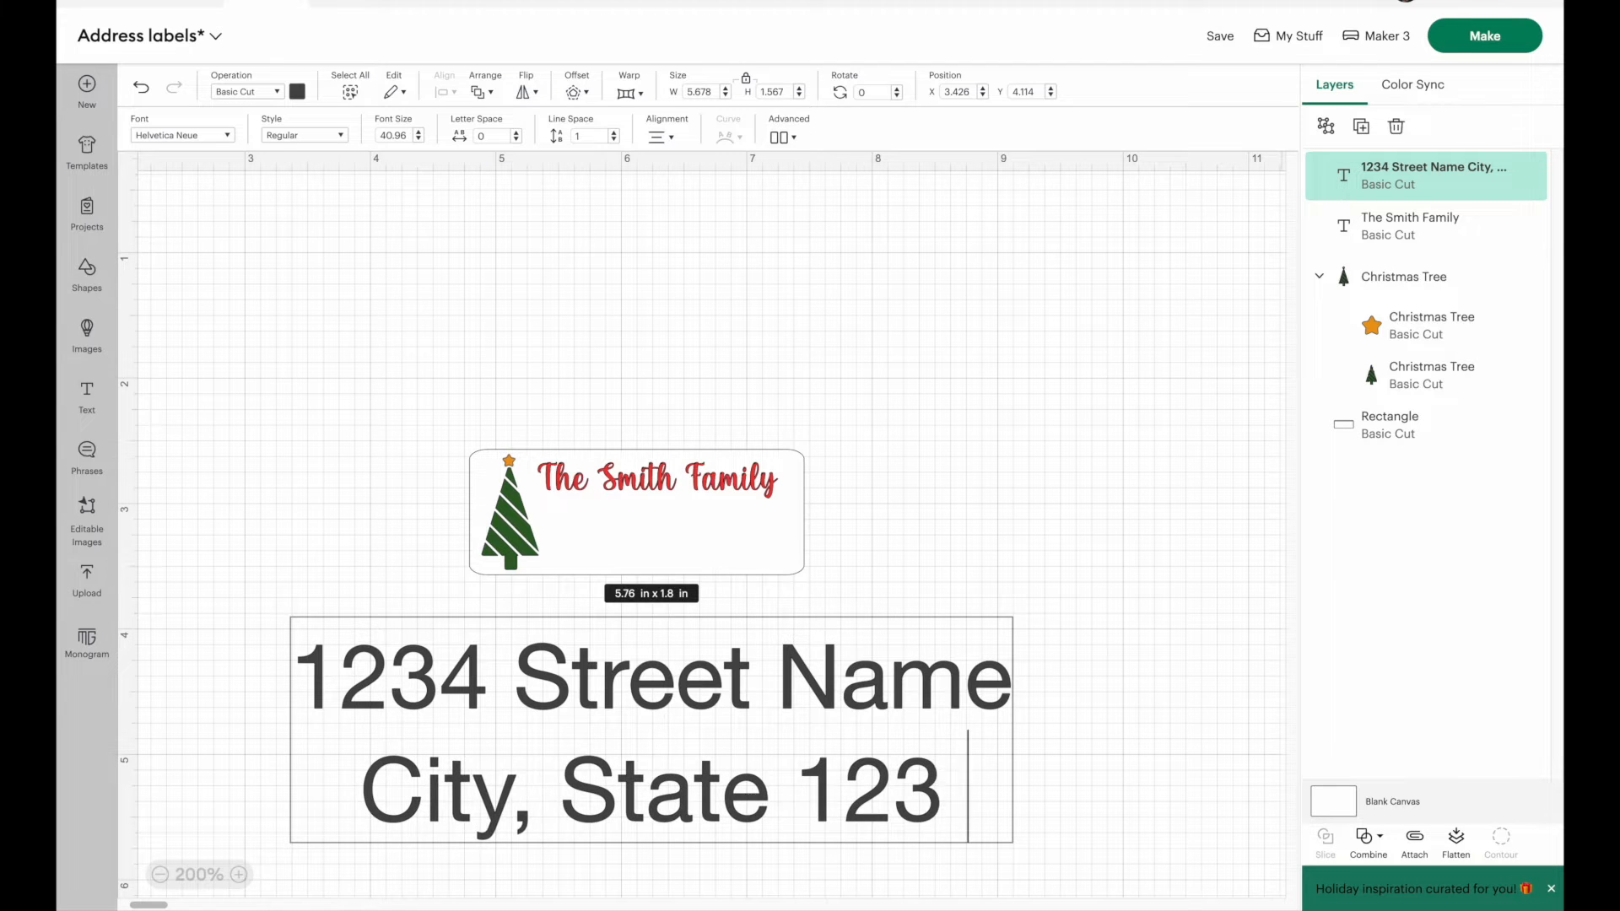
# Step: Scale the address text down to about 2.4 by 0.66 in and place it just below the label
pyautogui.click(1129, 499)
pyautogui.moveTo(1010, 642); pyautogui.dragTo(599, 756)
pyautogui.moveTo(508, 818); pyautogui.dragTo(697, 678)
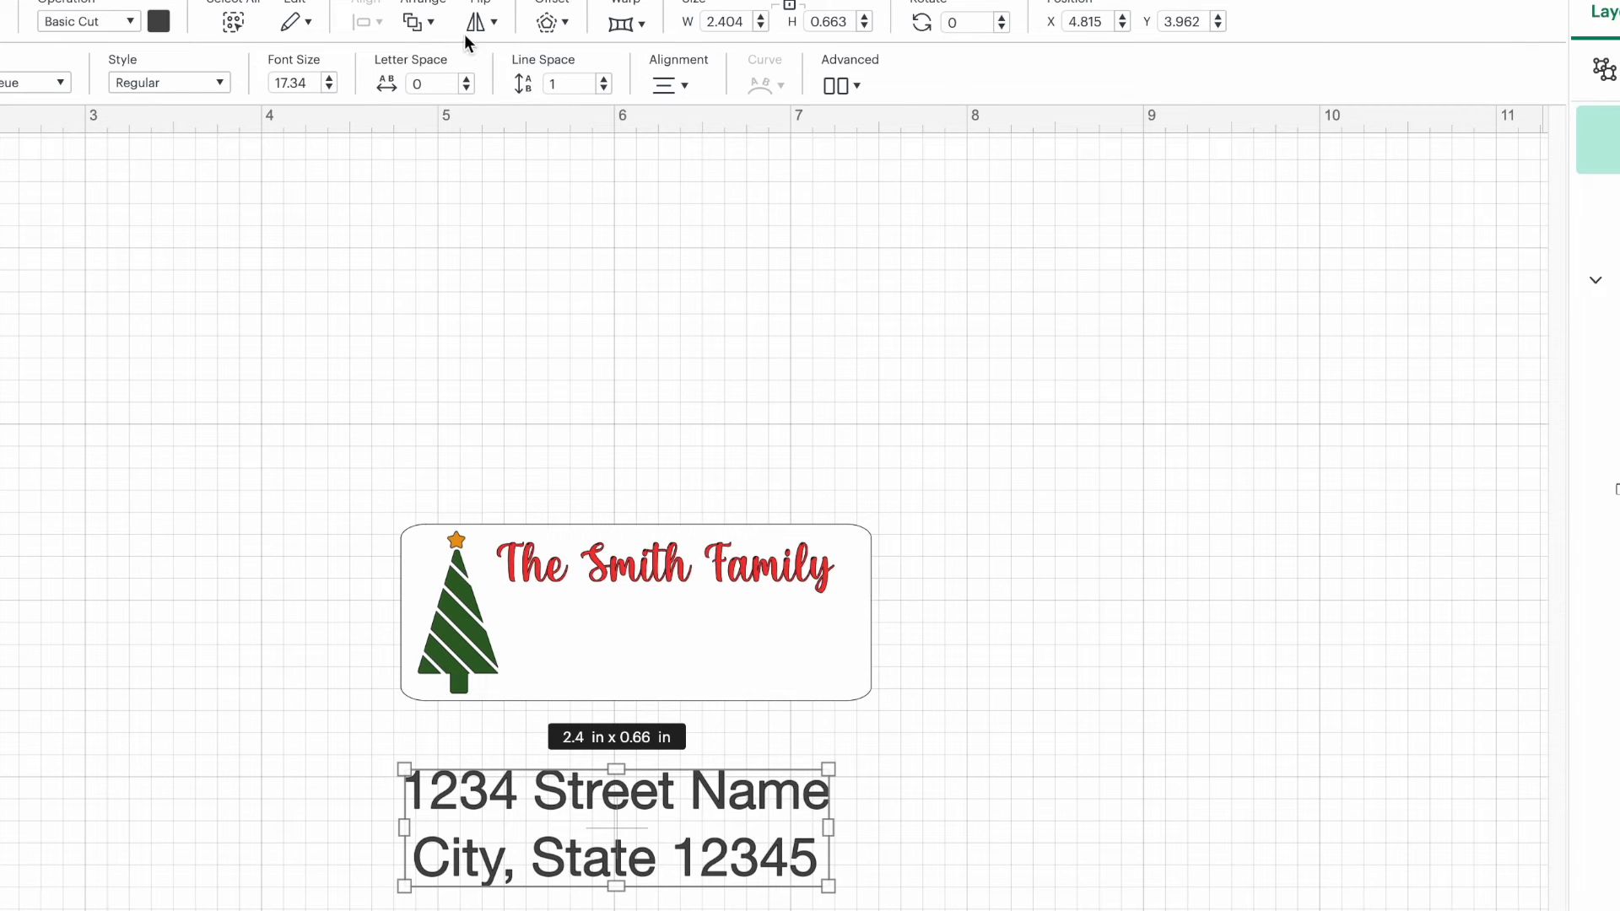
# Step: Set the address text's line space to -2.3 and fit it at about 1.78 by 0.44 in beneath the family name
pyautogui.click(604, 87)
pyautogui.click(604, 88)
pyautogui.click(604, 88)
pyautogui.click(604, 88)
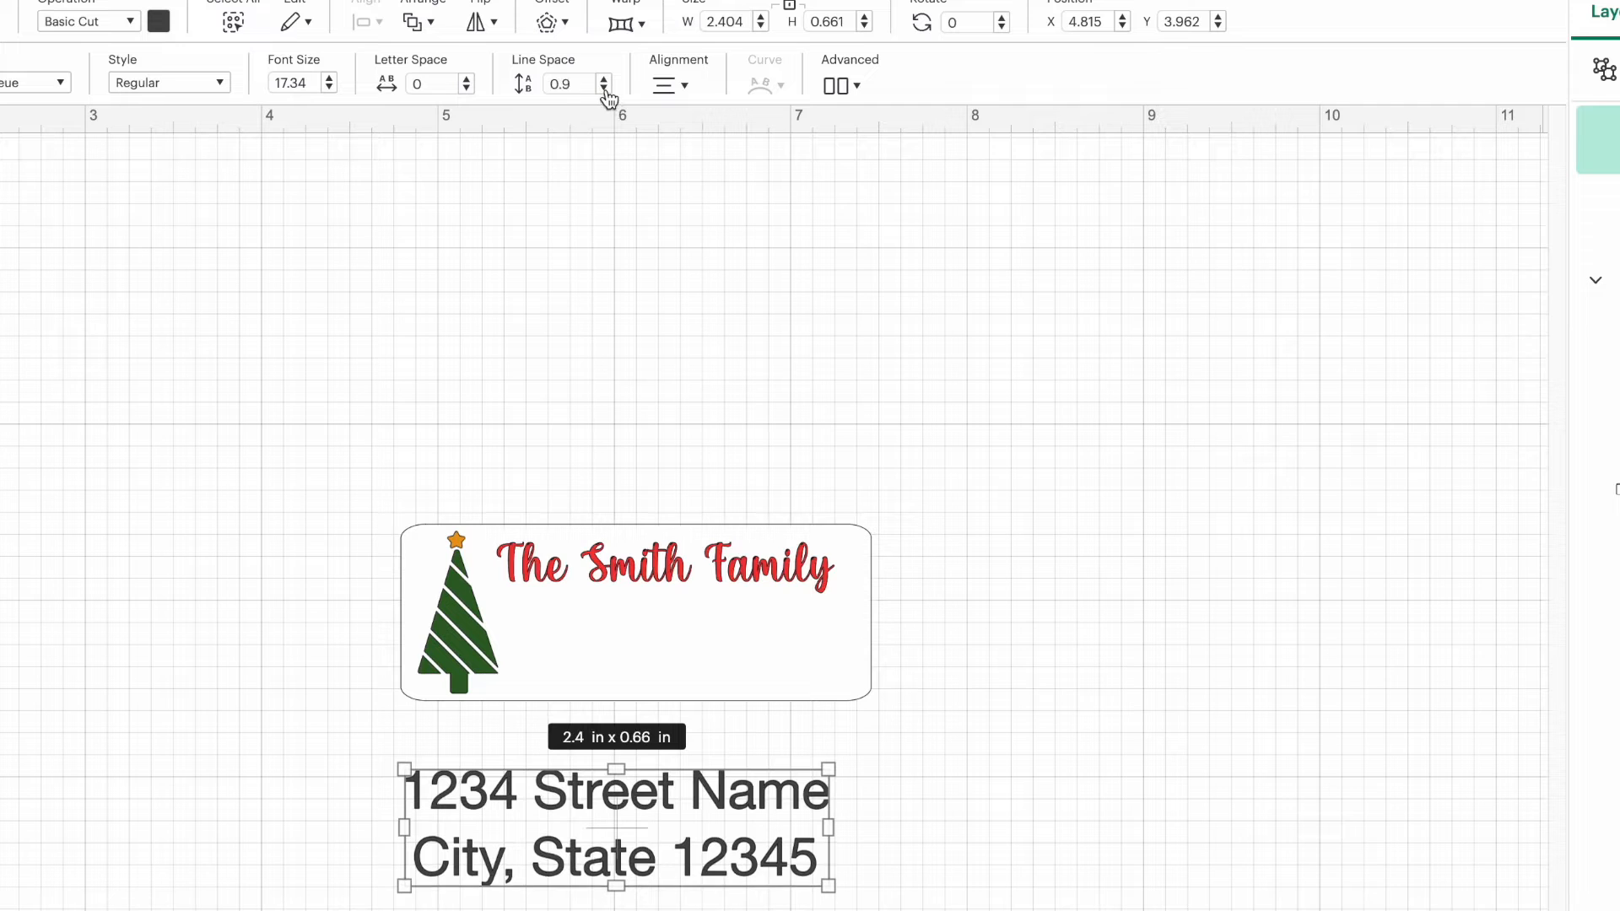
pyautogui.click(604, 88)
pyautogui.click(604, 87)
pyautogui.click(604, 87)
pyautogui.click(604, 88)
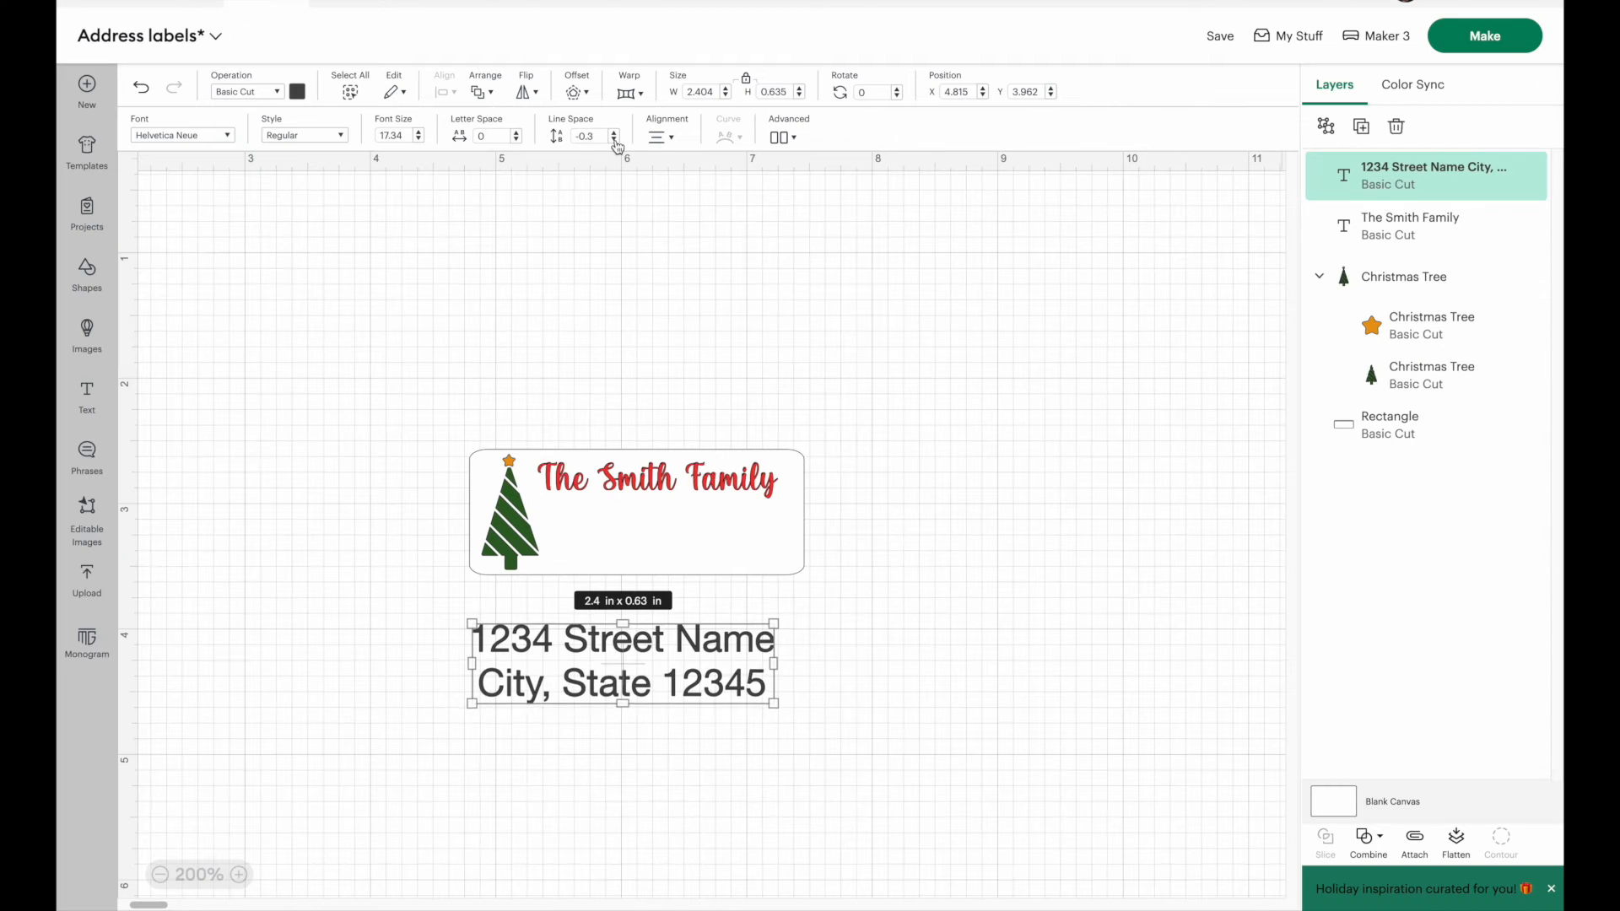
pyautogui.click(614, 140)
pyautogui.click(614, 140)
pyautogui.click(614, 141)
pyautogui.click(614, 140)
pyautogui.click(614, 140)
pyautogui.click(615, 140)
pyautogui.click(614, 140)
pyautogui.moveTo(770, 697); pyautogui.dragTo(716, 532)
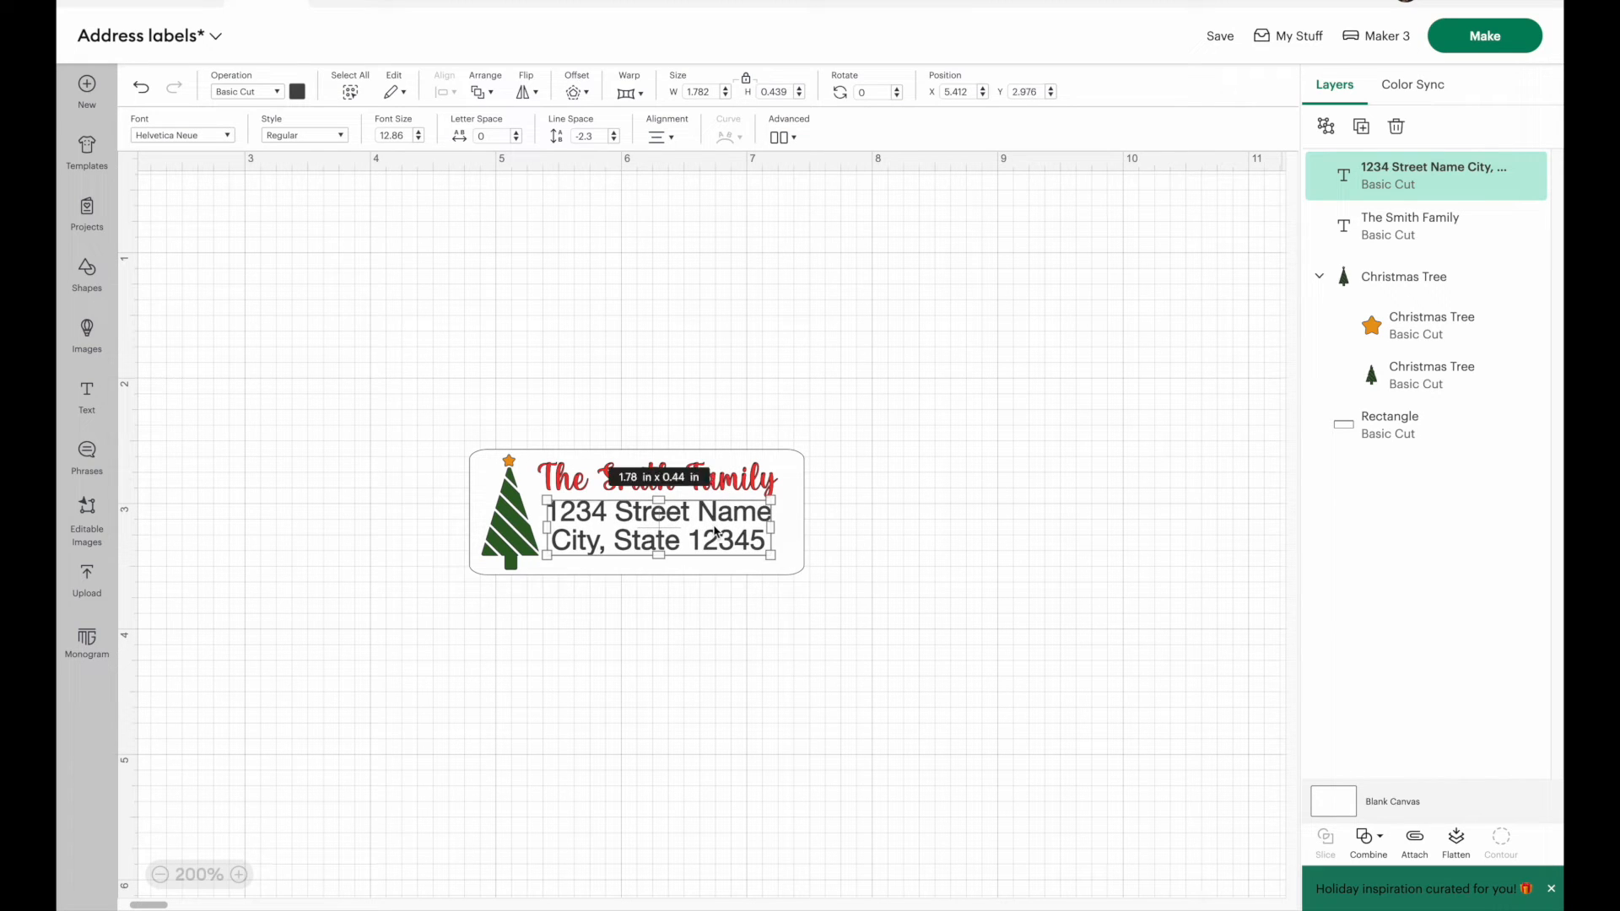
# Step: Center the family name and the address text horizontally with each other
pyautogui.keyDown('shift'); pyautogui.click(734, 486); pyautogui.keyUp('shift')
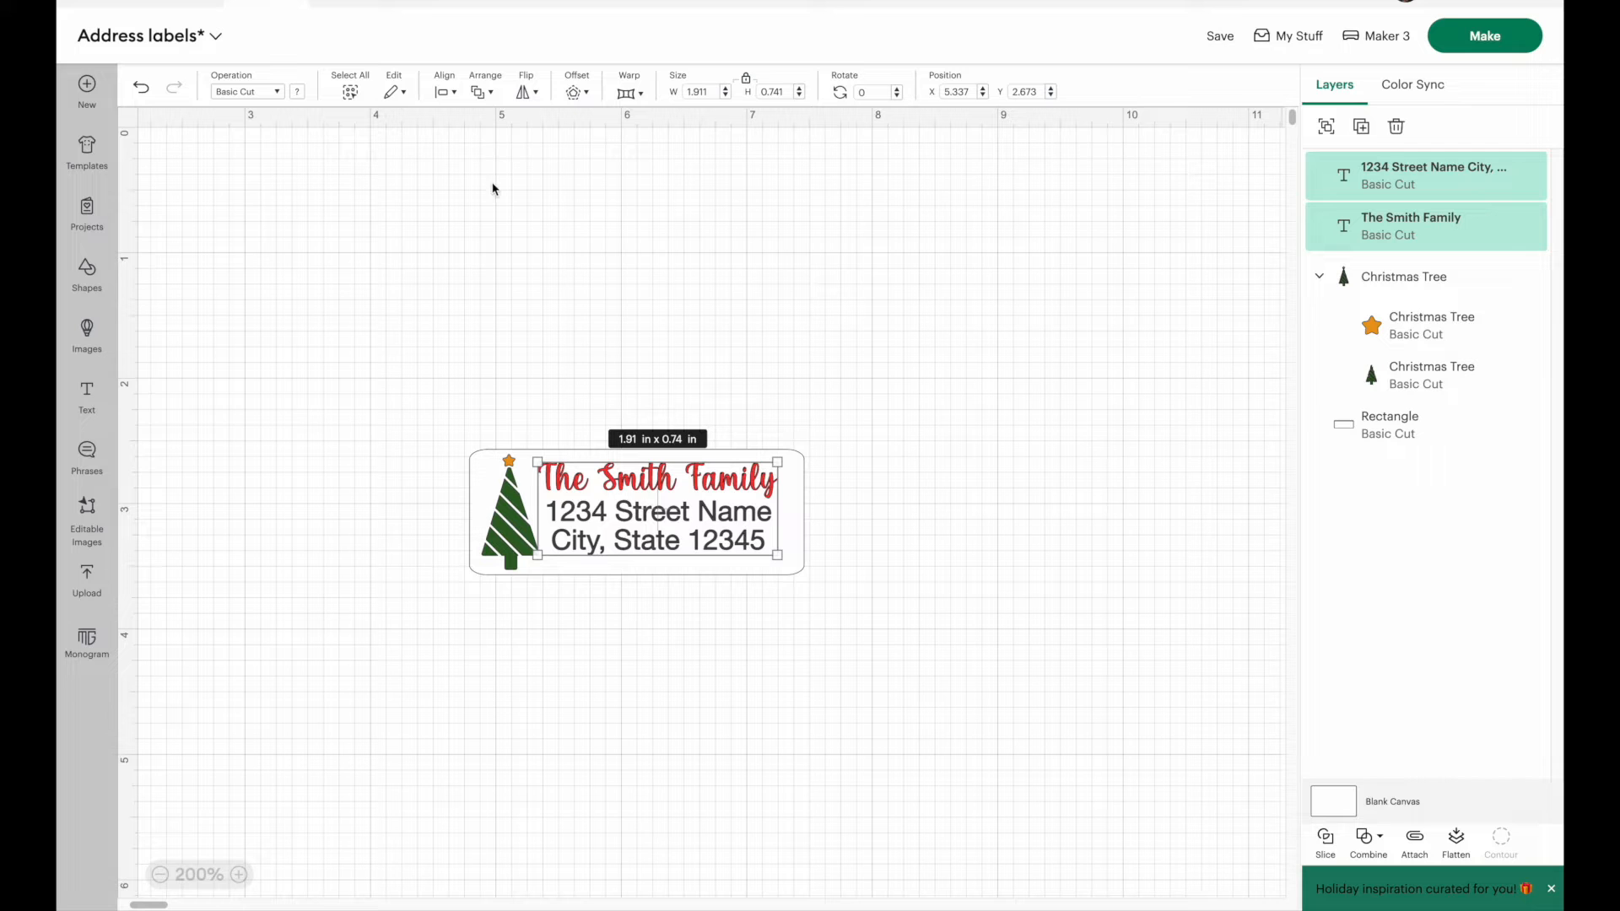
pyautogui.click(445, 91)
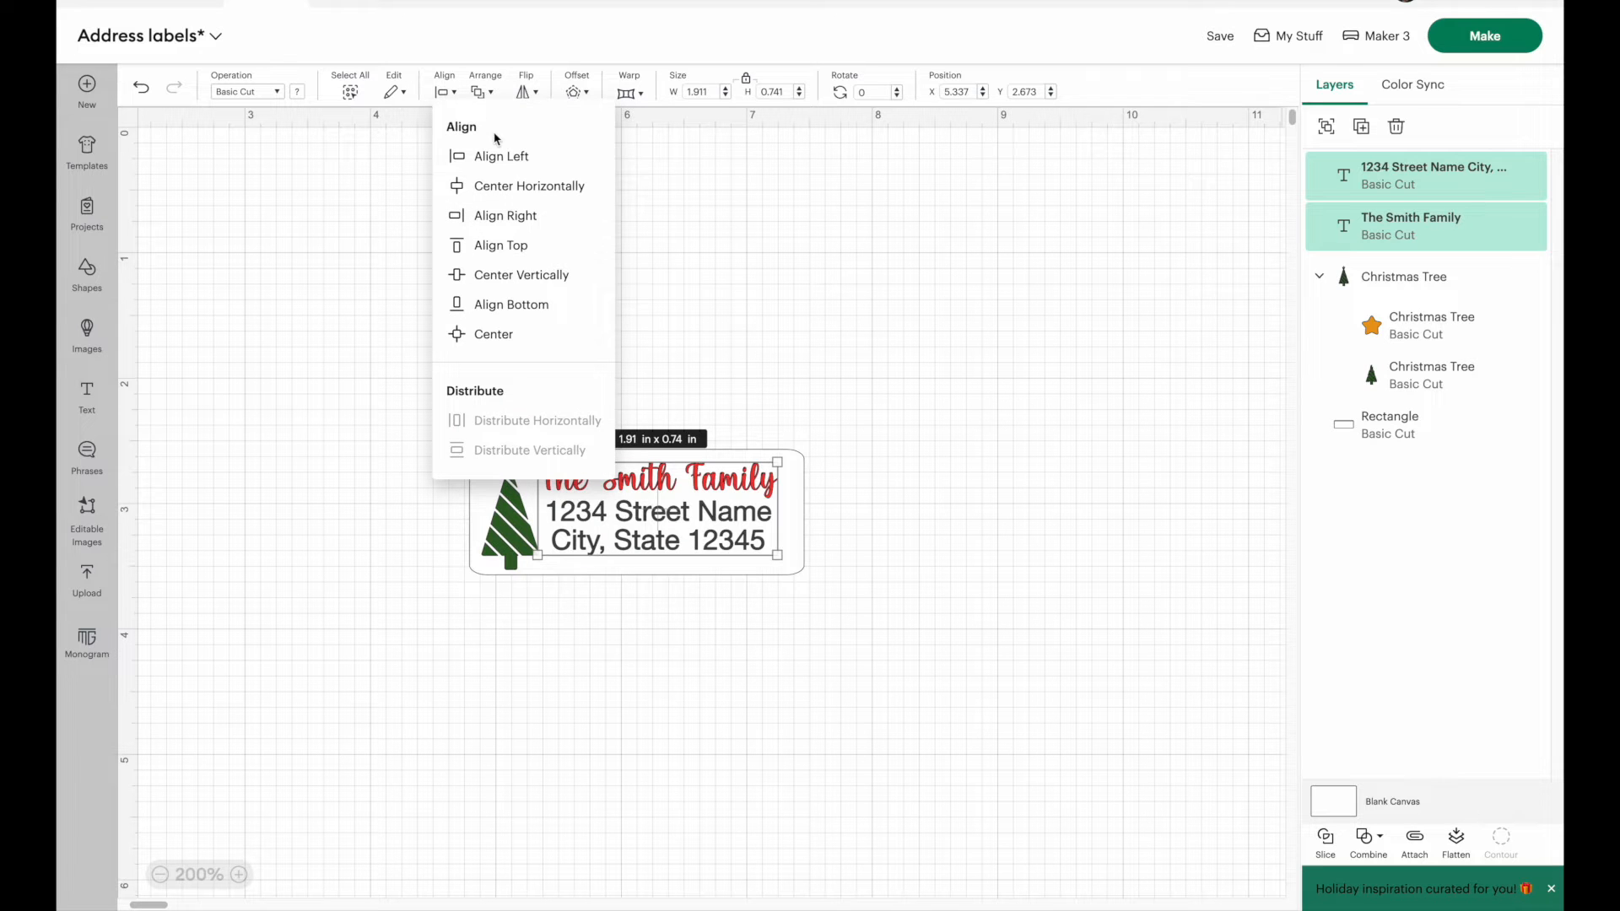
pyautogui.click(520, 186)
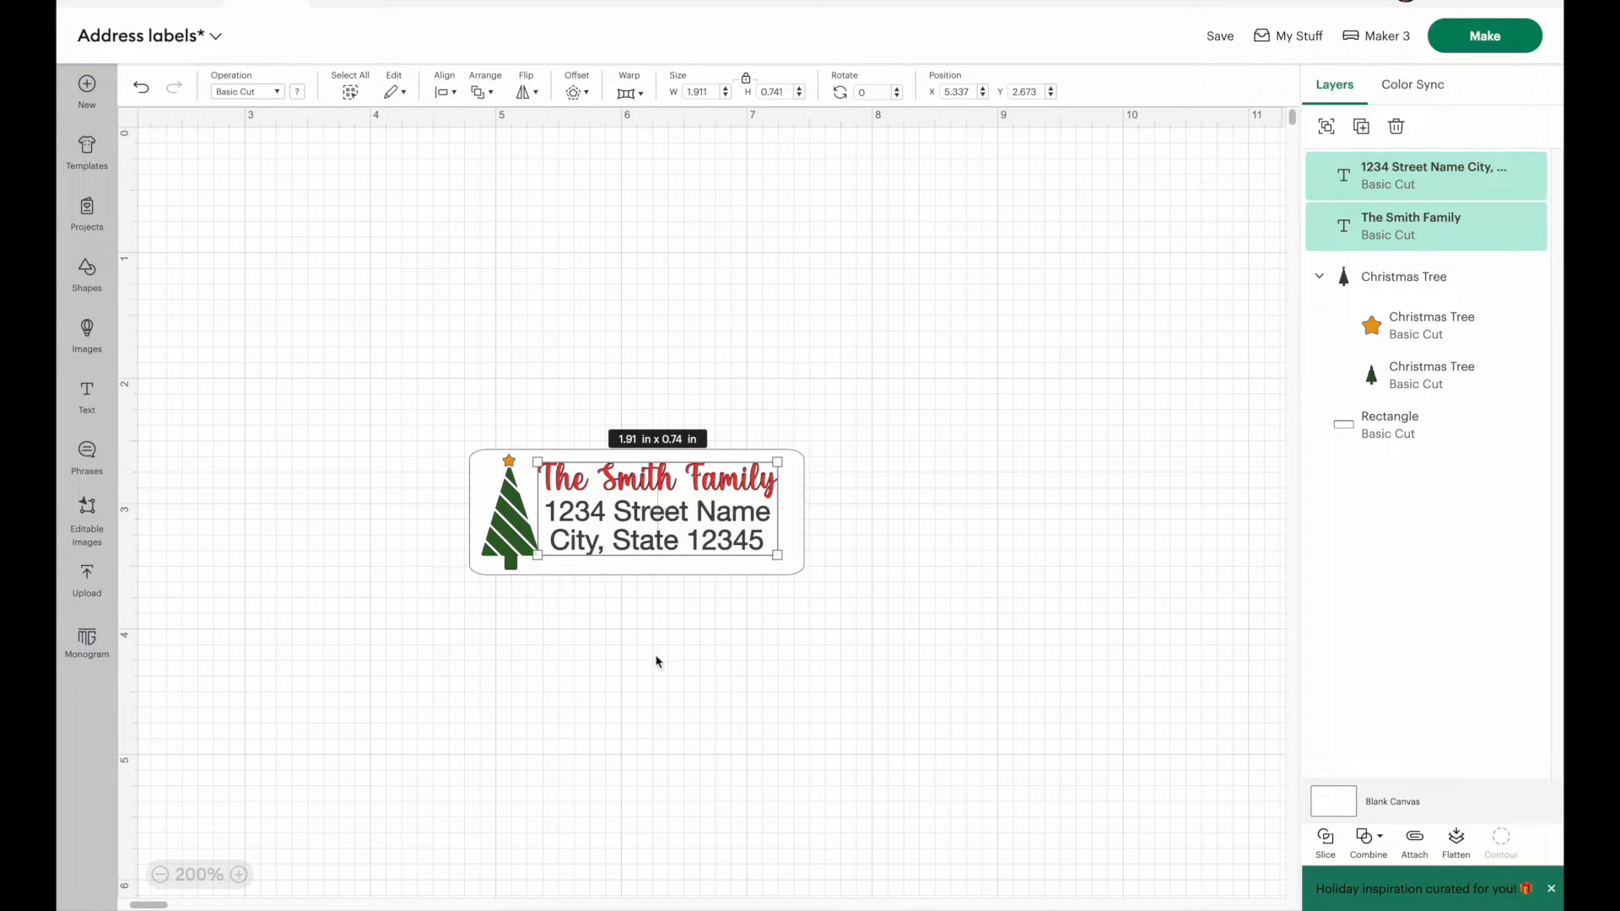
# Step: Enlarge both texts together to about 2 in wide and shift them to about X 5.34, Y 2.69 on the label
pyautogui.click(688, 474)
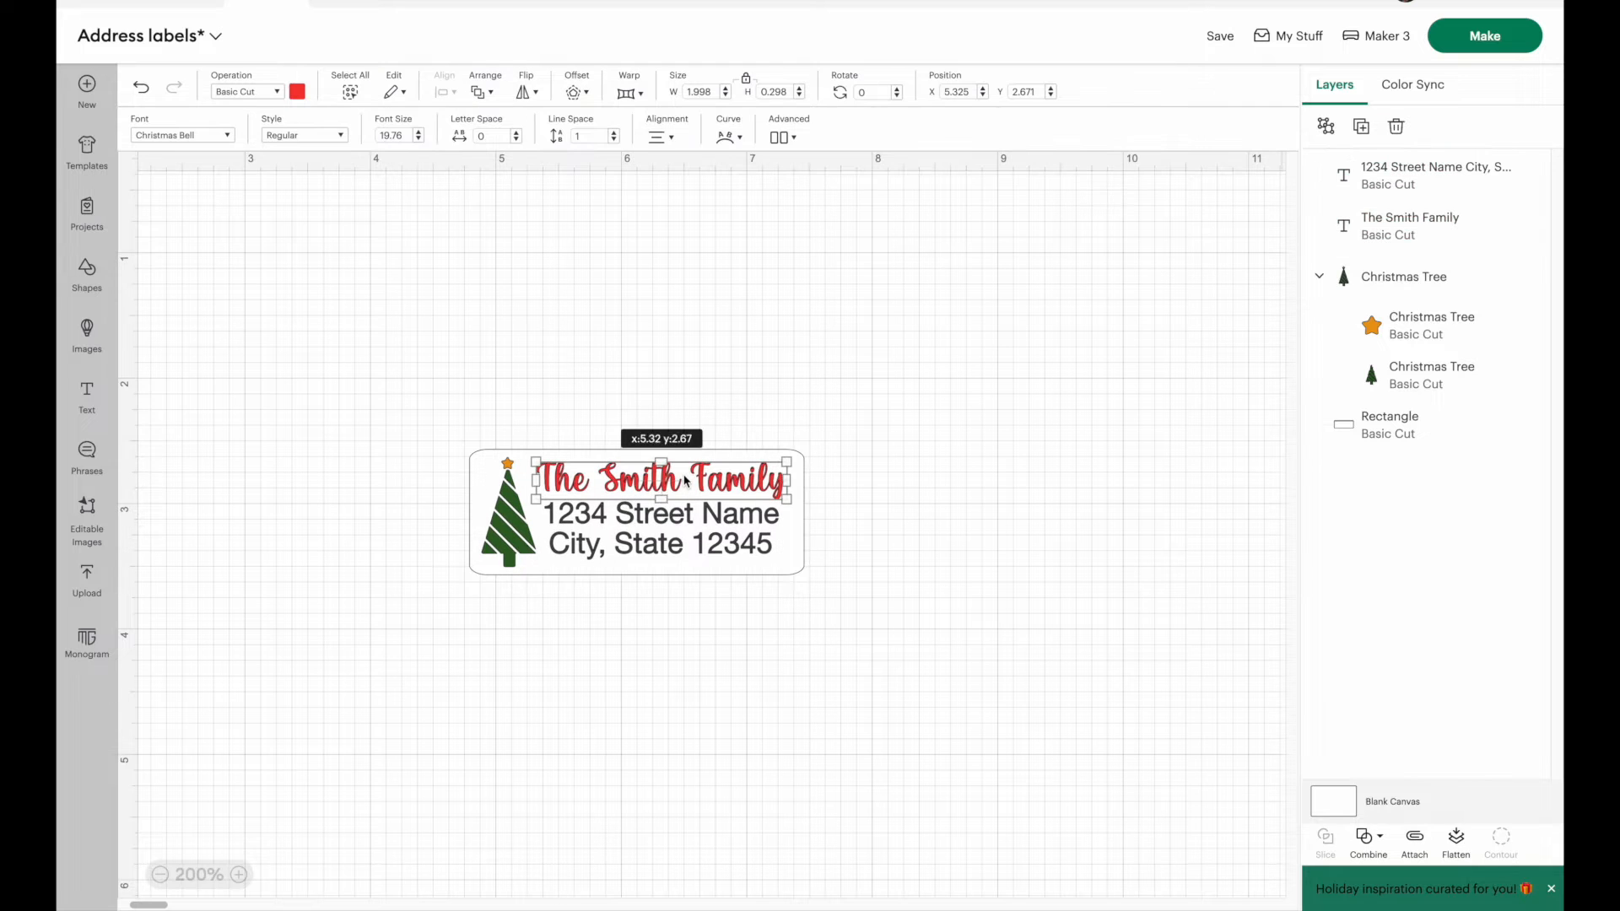
pyautogui.keyDown('shift'); pyautogui.click(657, 533); pyautogui.keyUp('shift')
pyautogui.moveTo(692, 518); pyautogui.dragTo(693, 521)
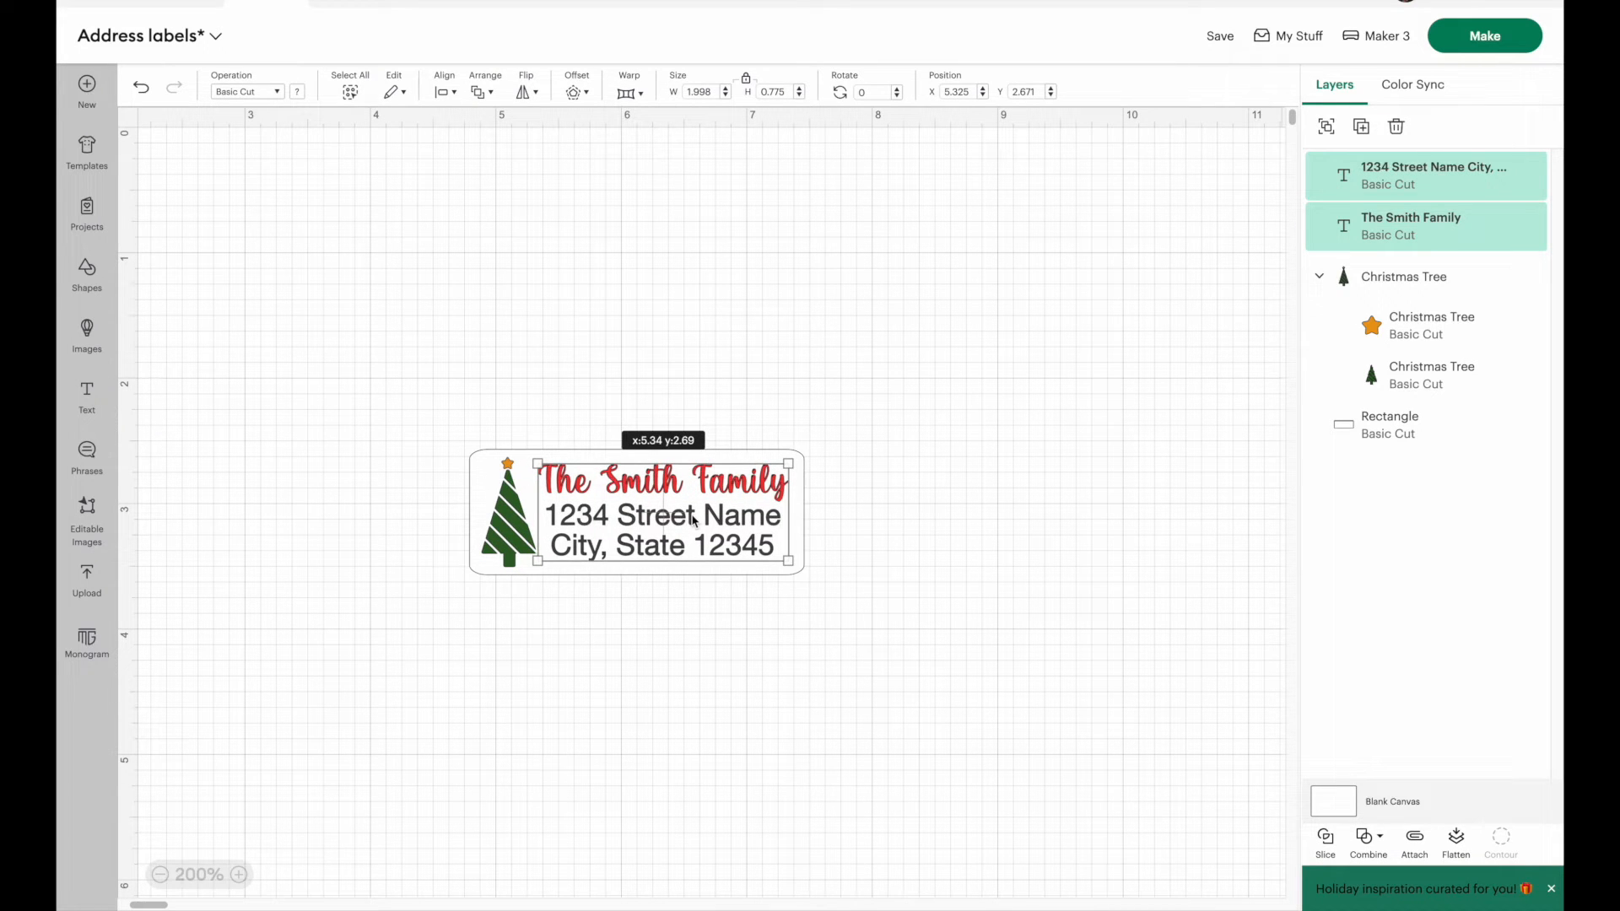
# Step: Flatten the rectangle, Christmas tree, family name and address text into one Print Then Cut label
pyautogui.click(1027, 540)
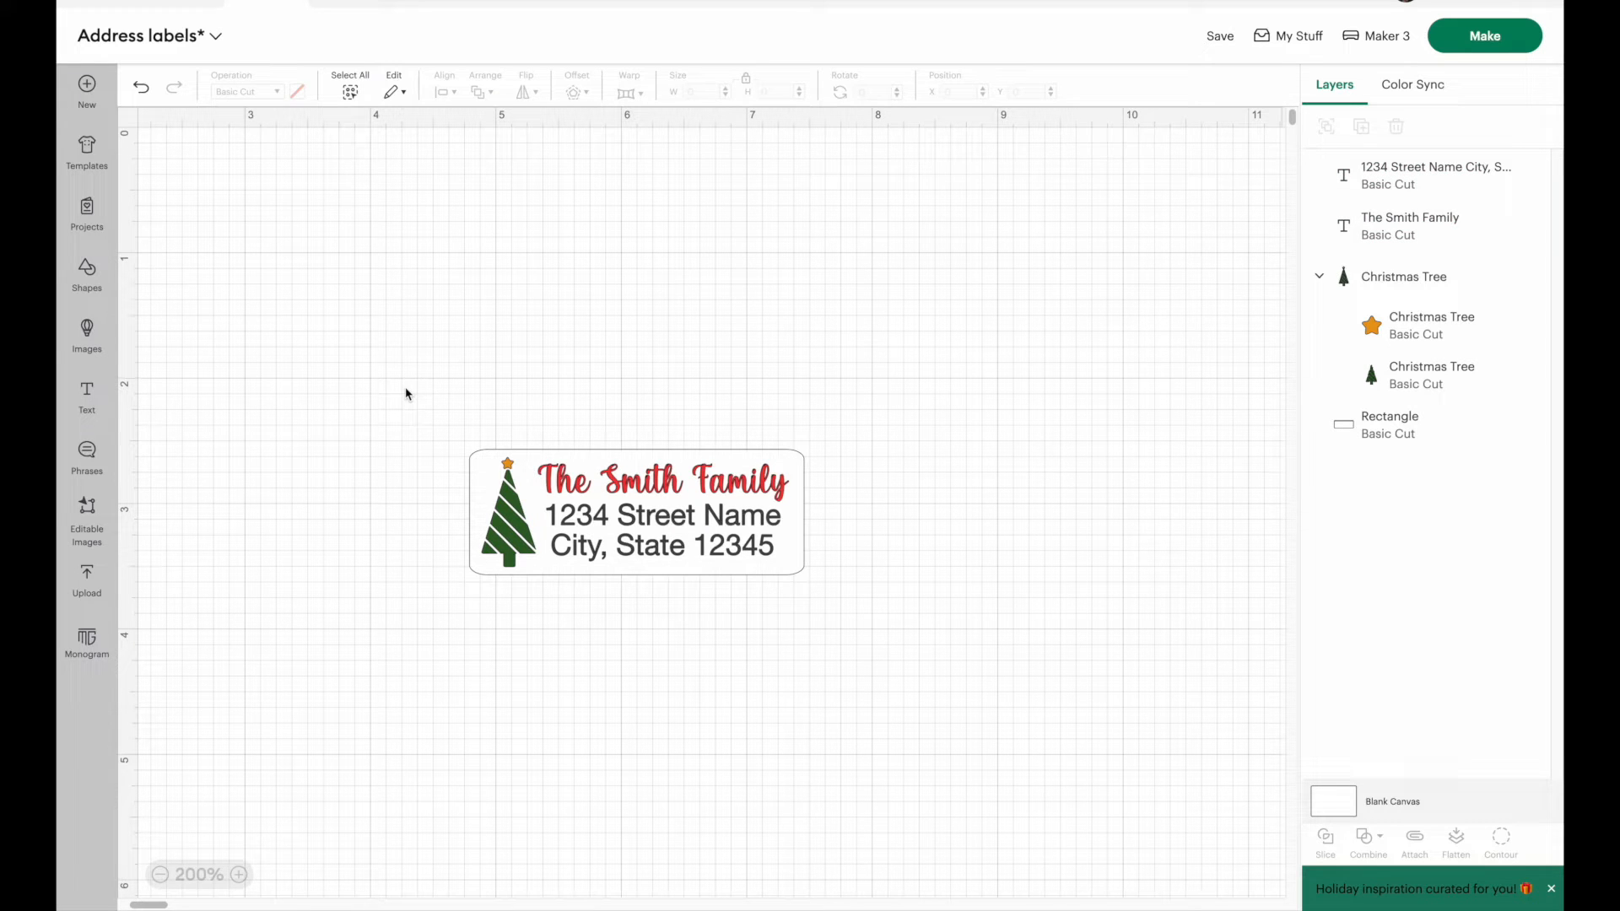
pyautogui.moveTo(393, 380); pyautogui.dragTo(909, 679)
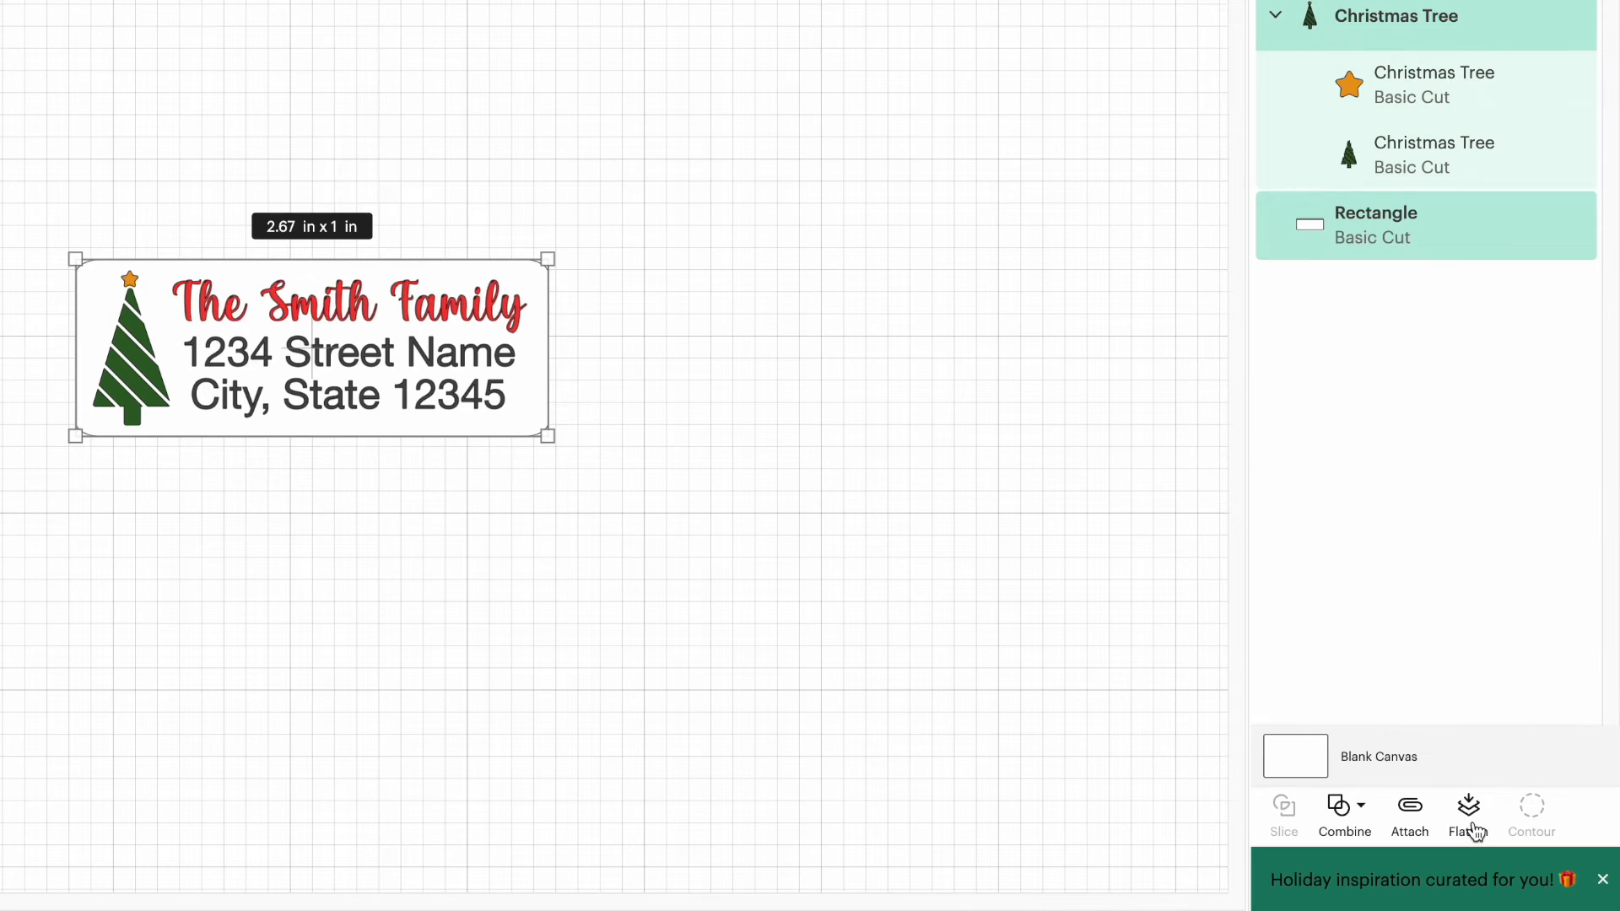
pyautogui.click(1475, 833)
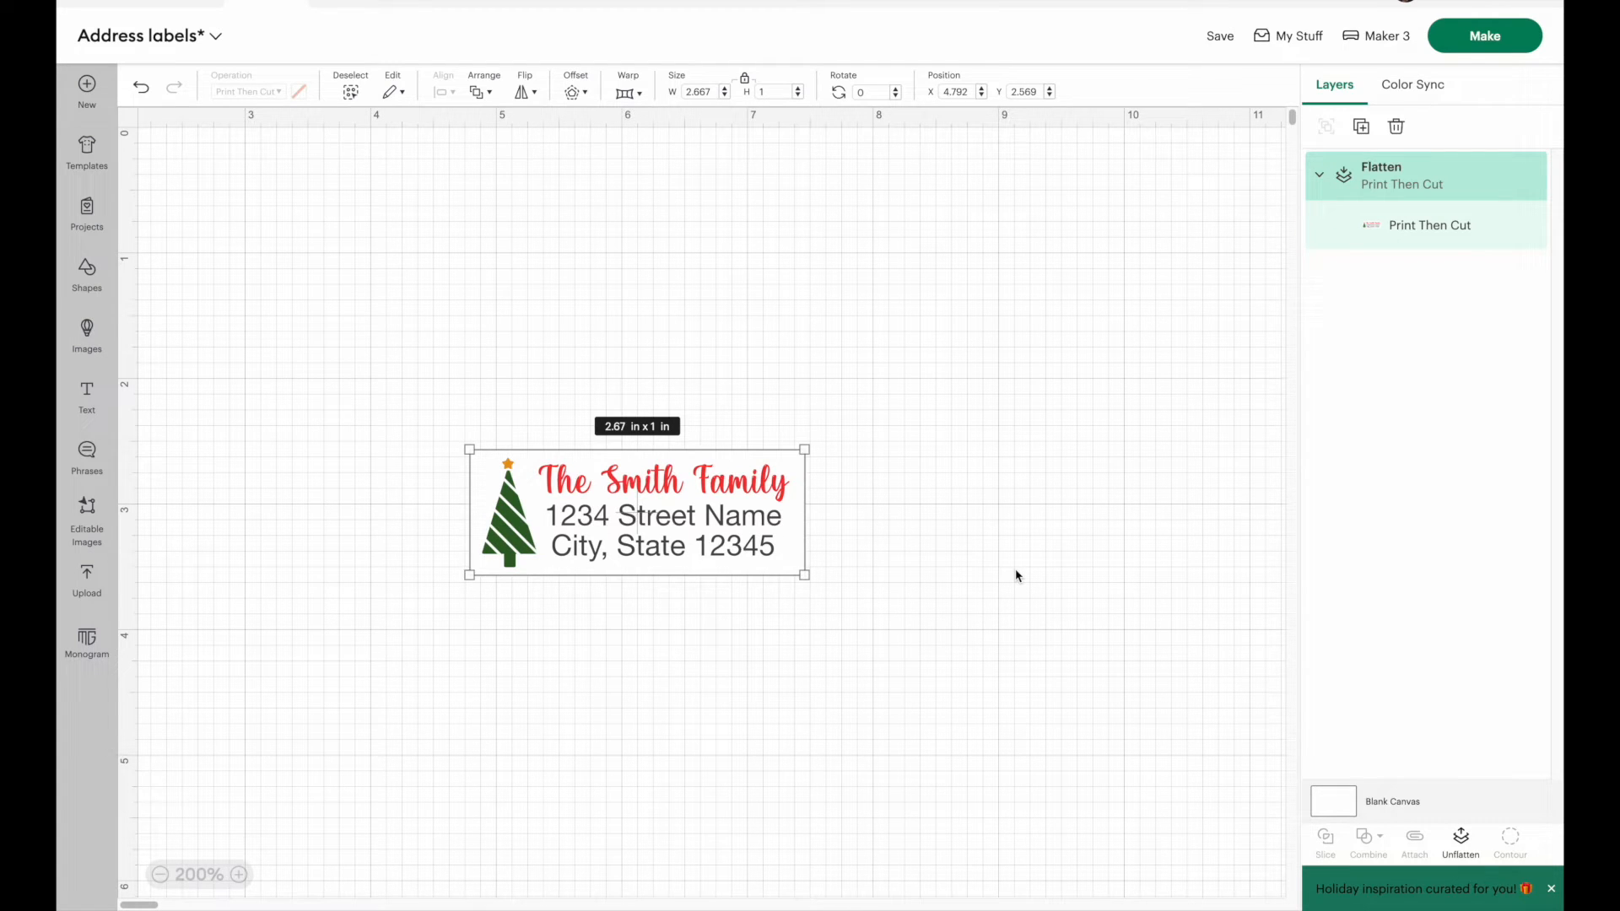
# Step: Proceed to making the label, try 50 project copies, and reduce the count to fill a single letter-size mat
pyautogui.click(1481, 36)
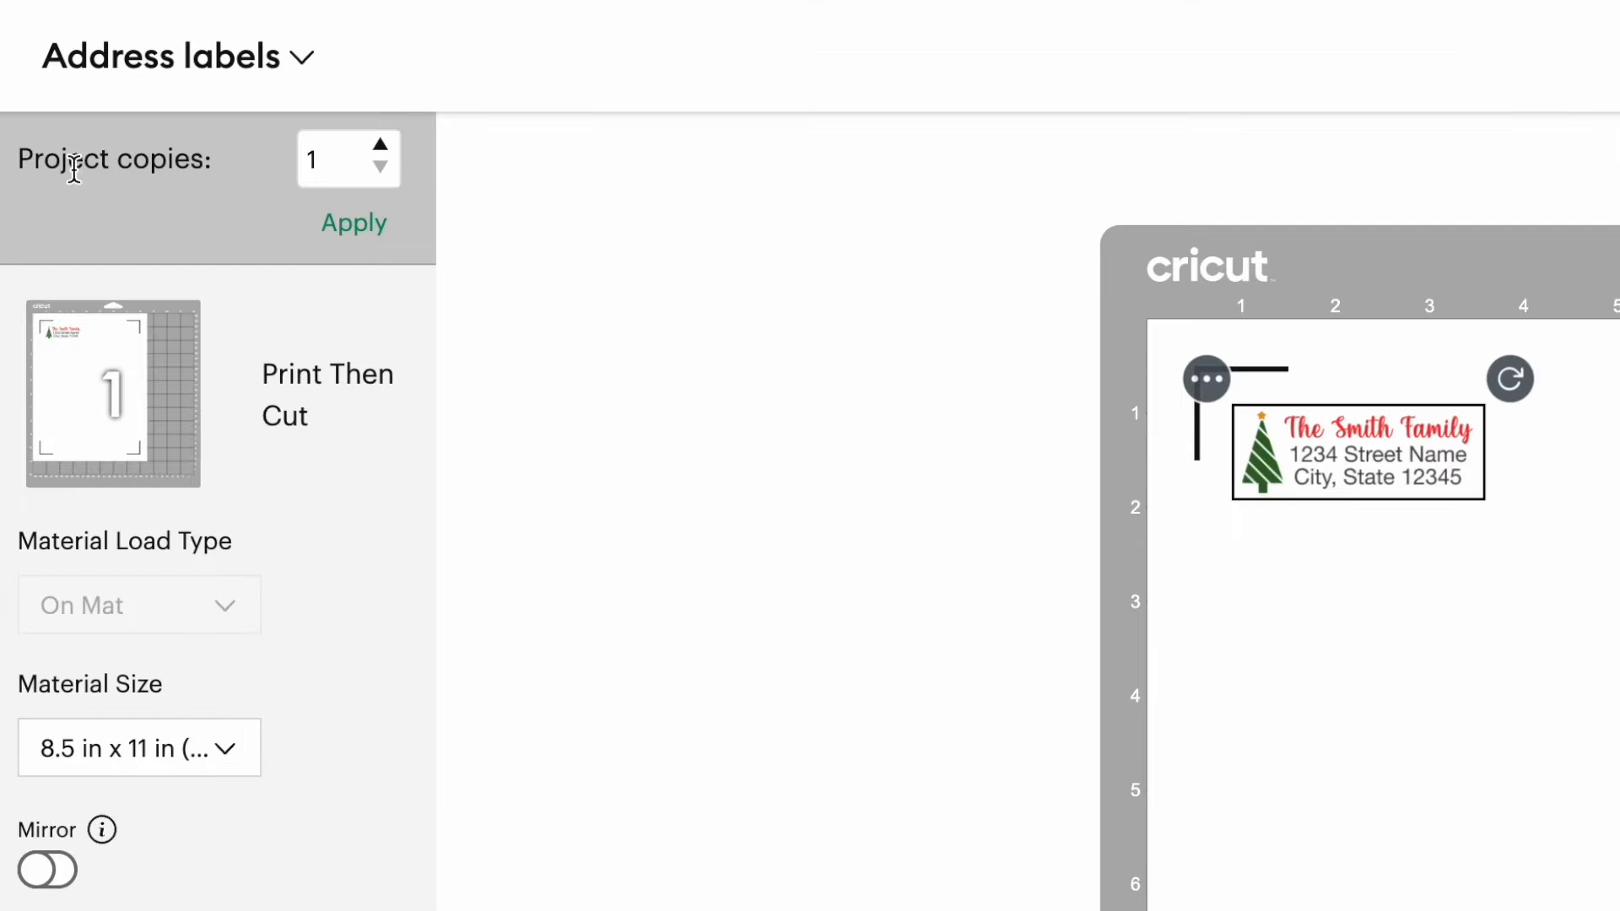
pyautogui.click(350, 162)
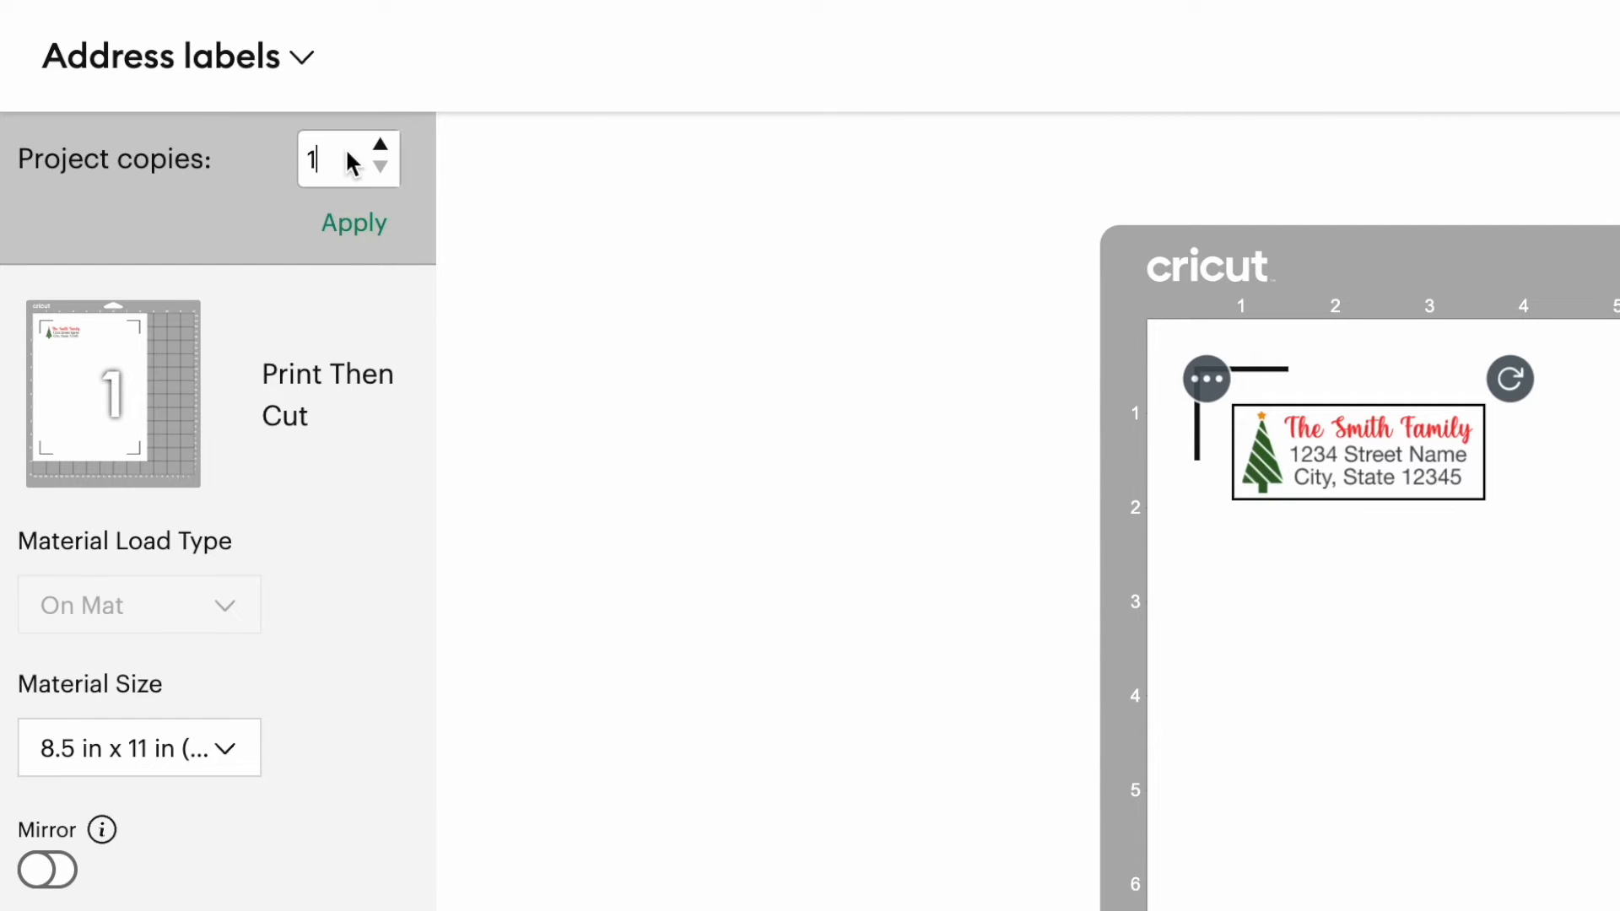
pyautogui.press('BackSpace')
pyautogui.write('50')
pyautogui.press('Return')
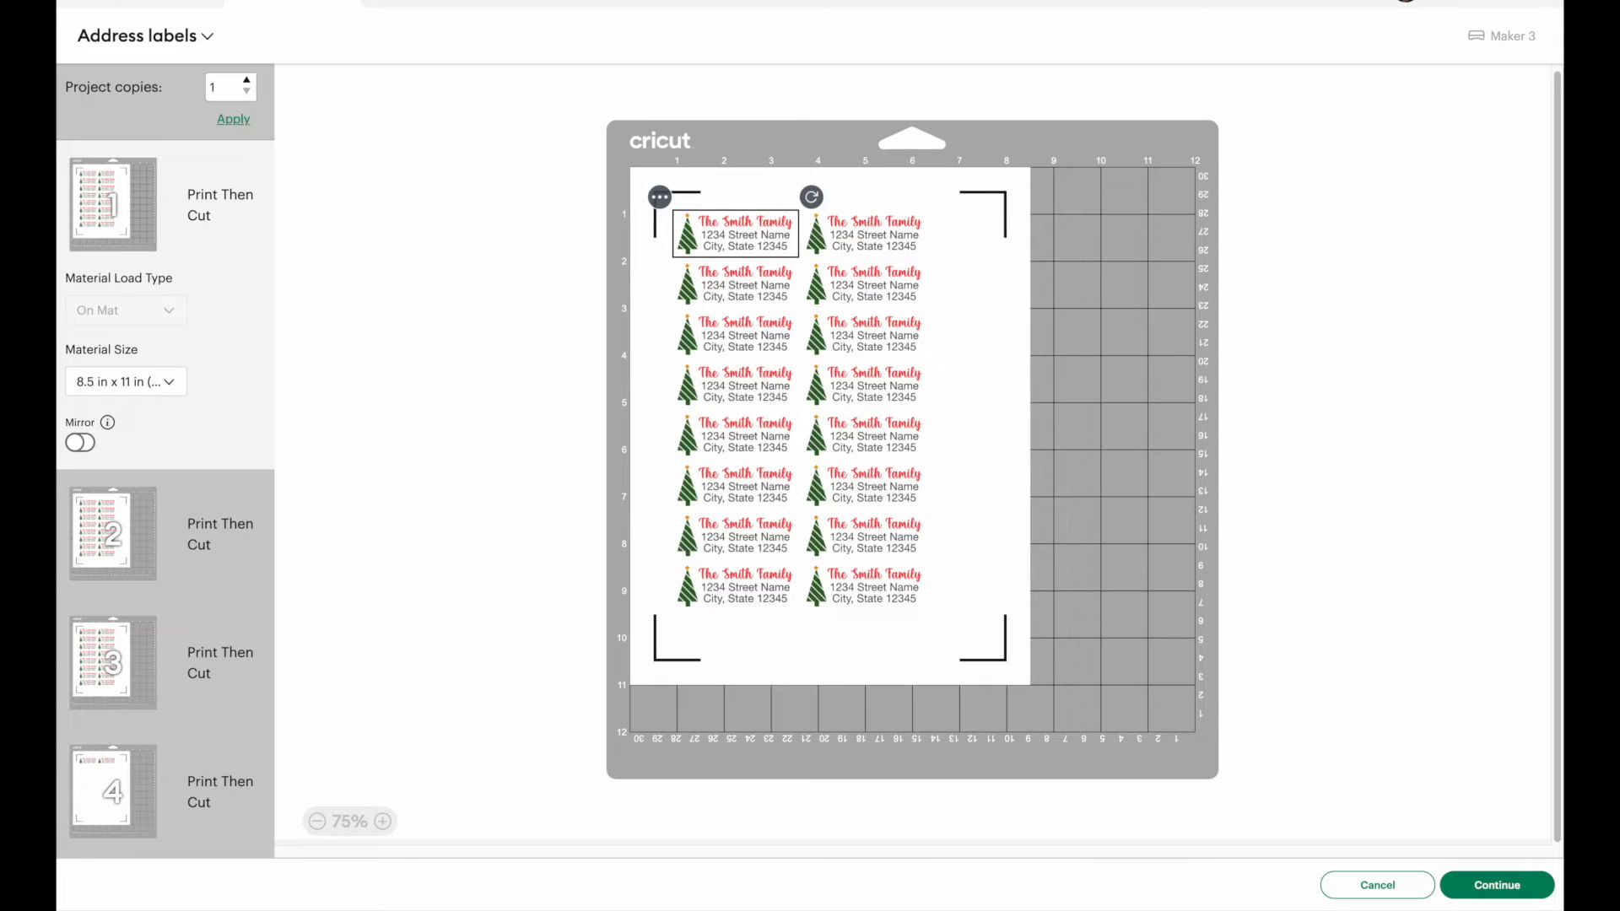
pyautogui.click(234, 119)
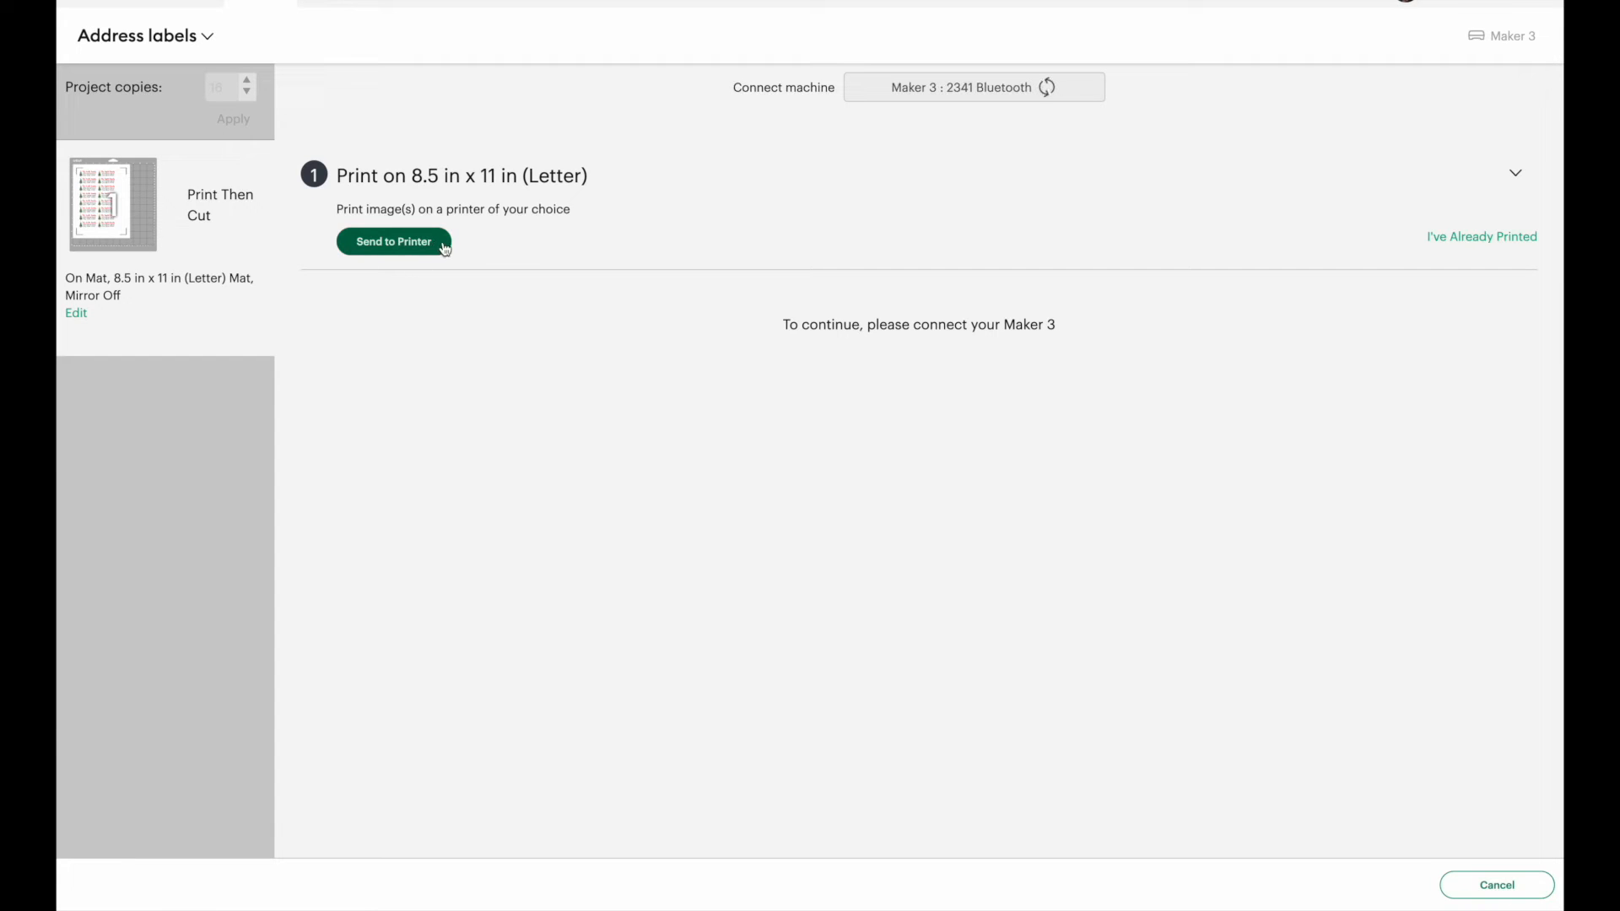
# Step: Open the print setup for the label sheet and choose the EPSON WF-7710 Series printer
pyautogui.click(423, 244)
pyautogui.click(920, 211)
pyautogui.click(920, 210)
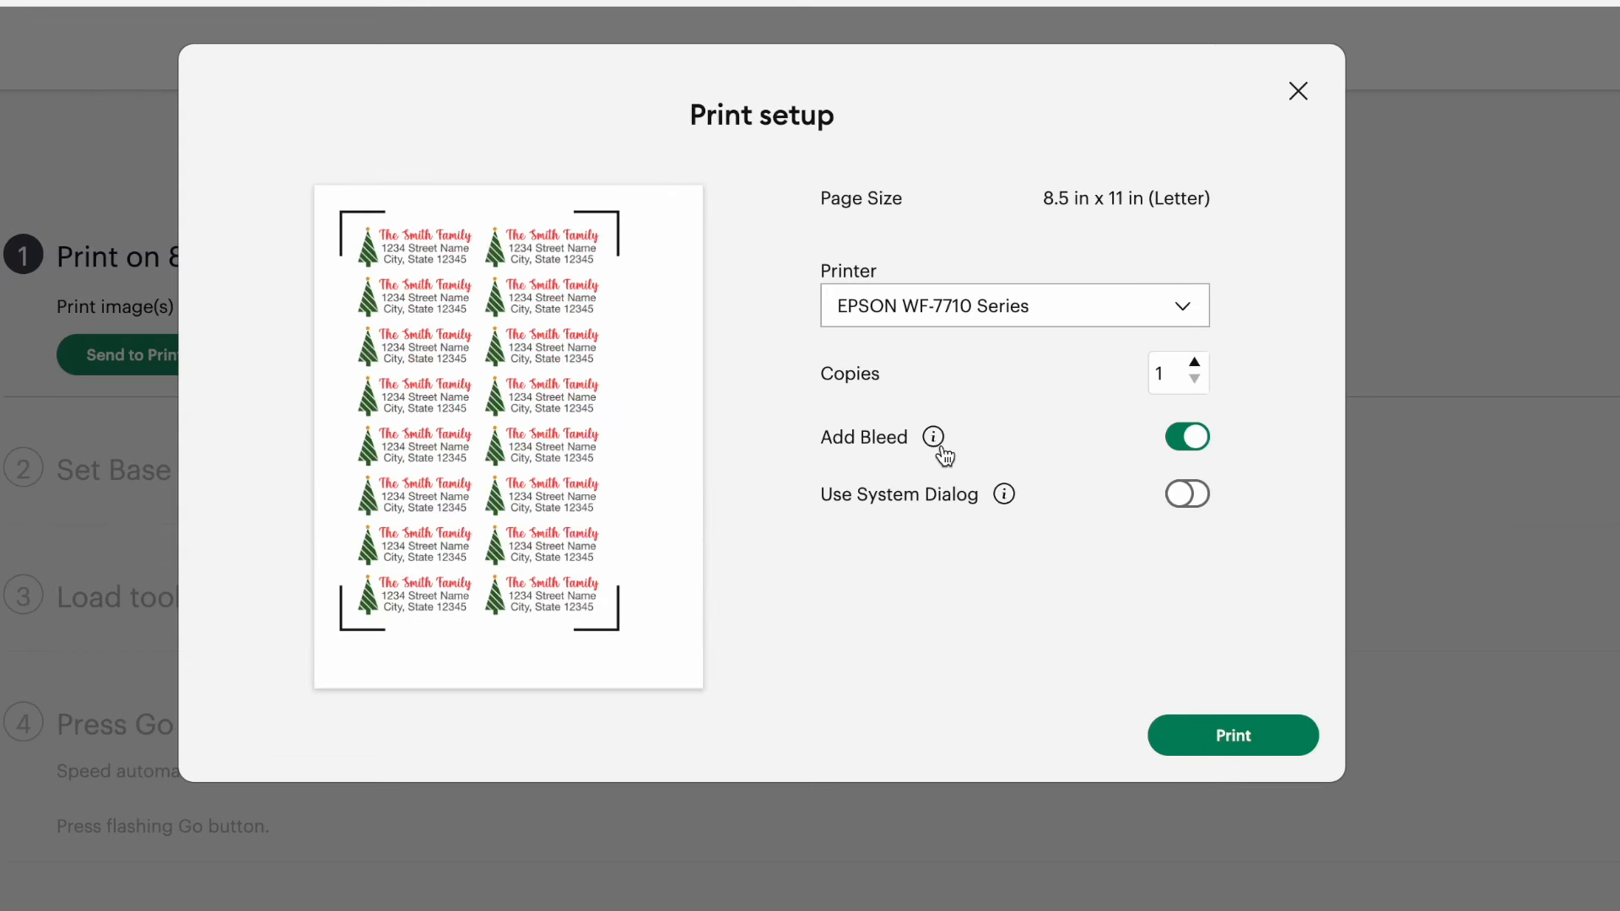
# Step: Turn off Add Bleed, enable Use System Dialog, and send the sheet to the computer's print dialog
pyautogui.moveTo(929, 304)
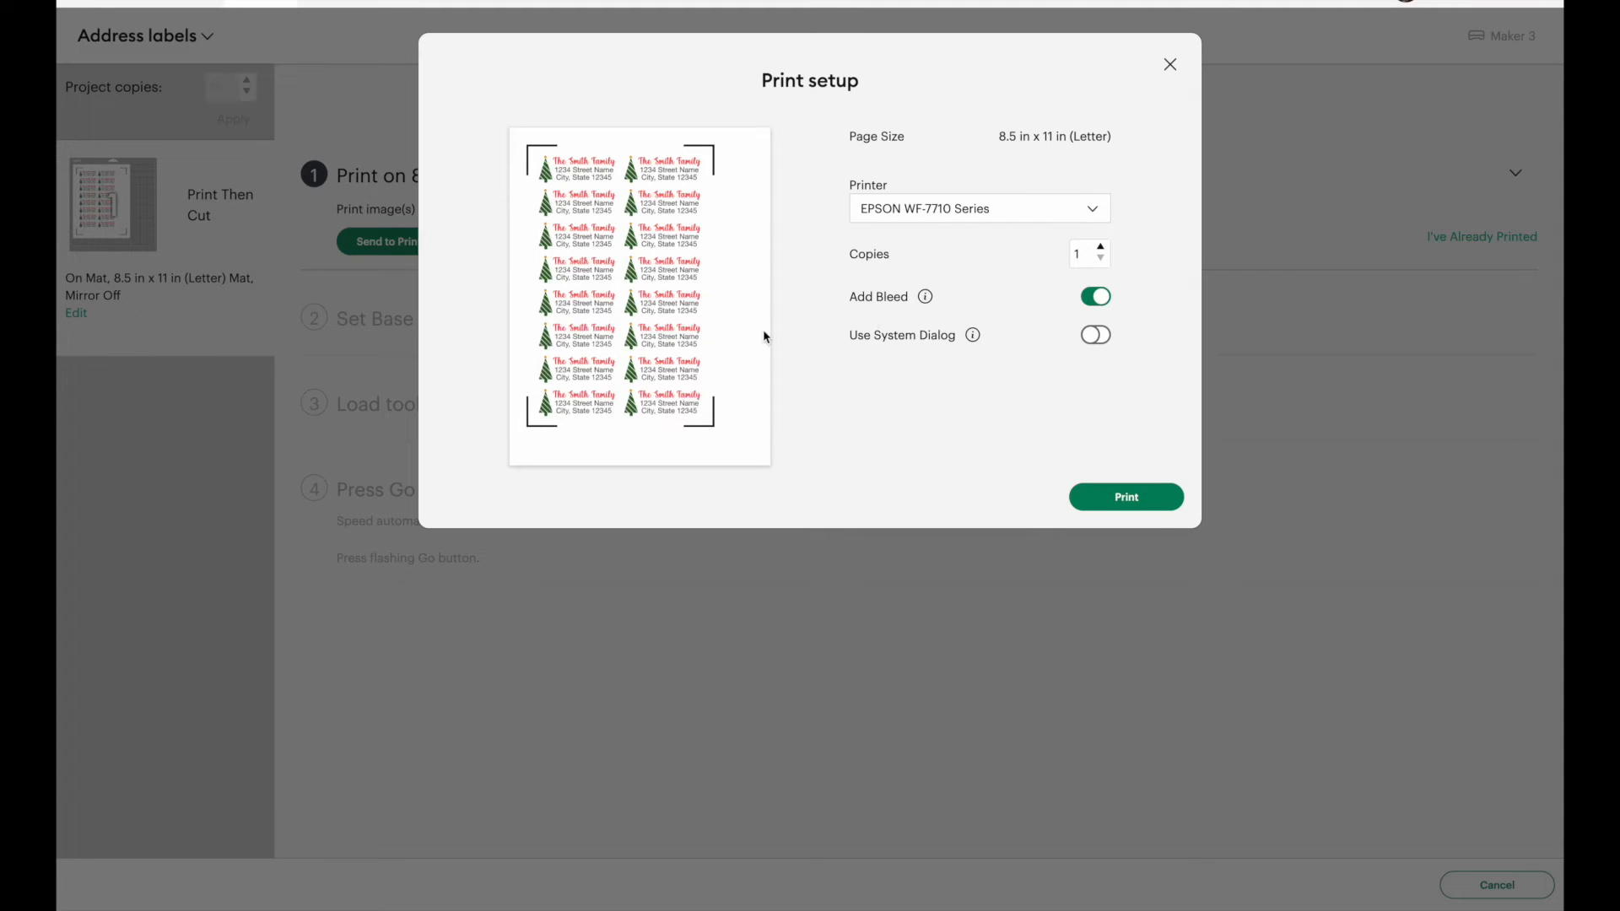
pyautogui.click(1094, 296)
pyautogui.click(1104, 340)
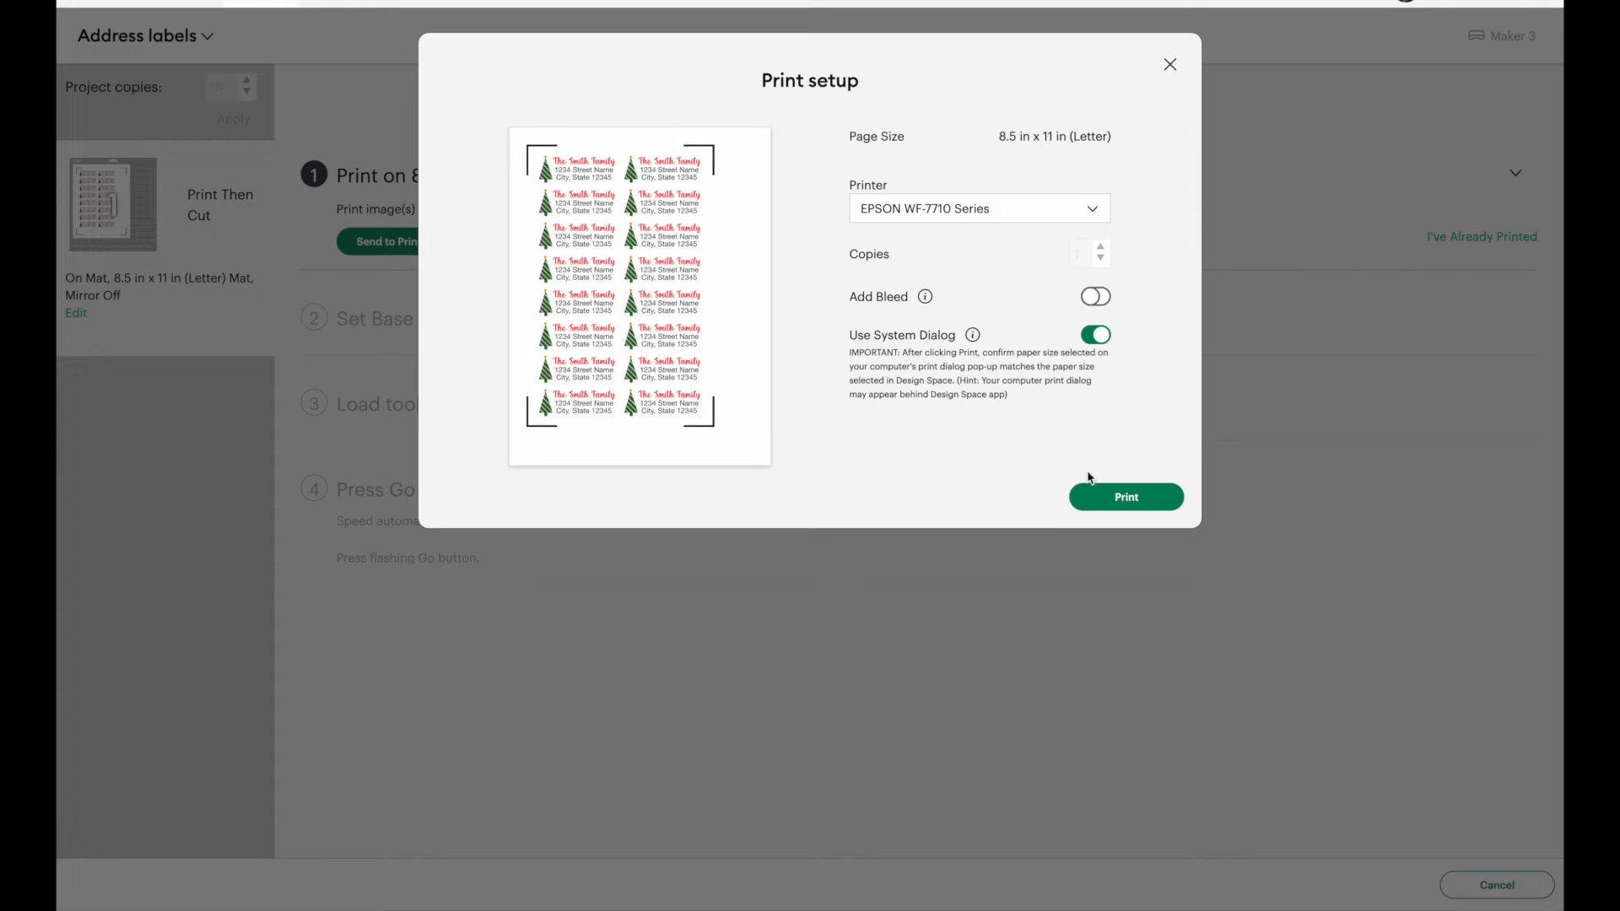
pyautogui.click(1138, 497)
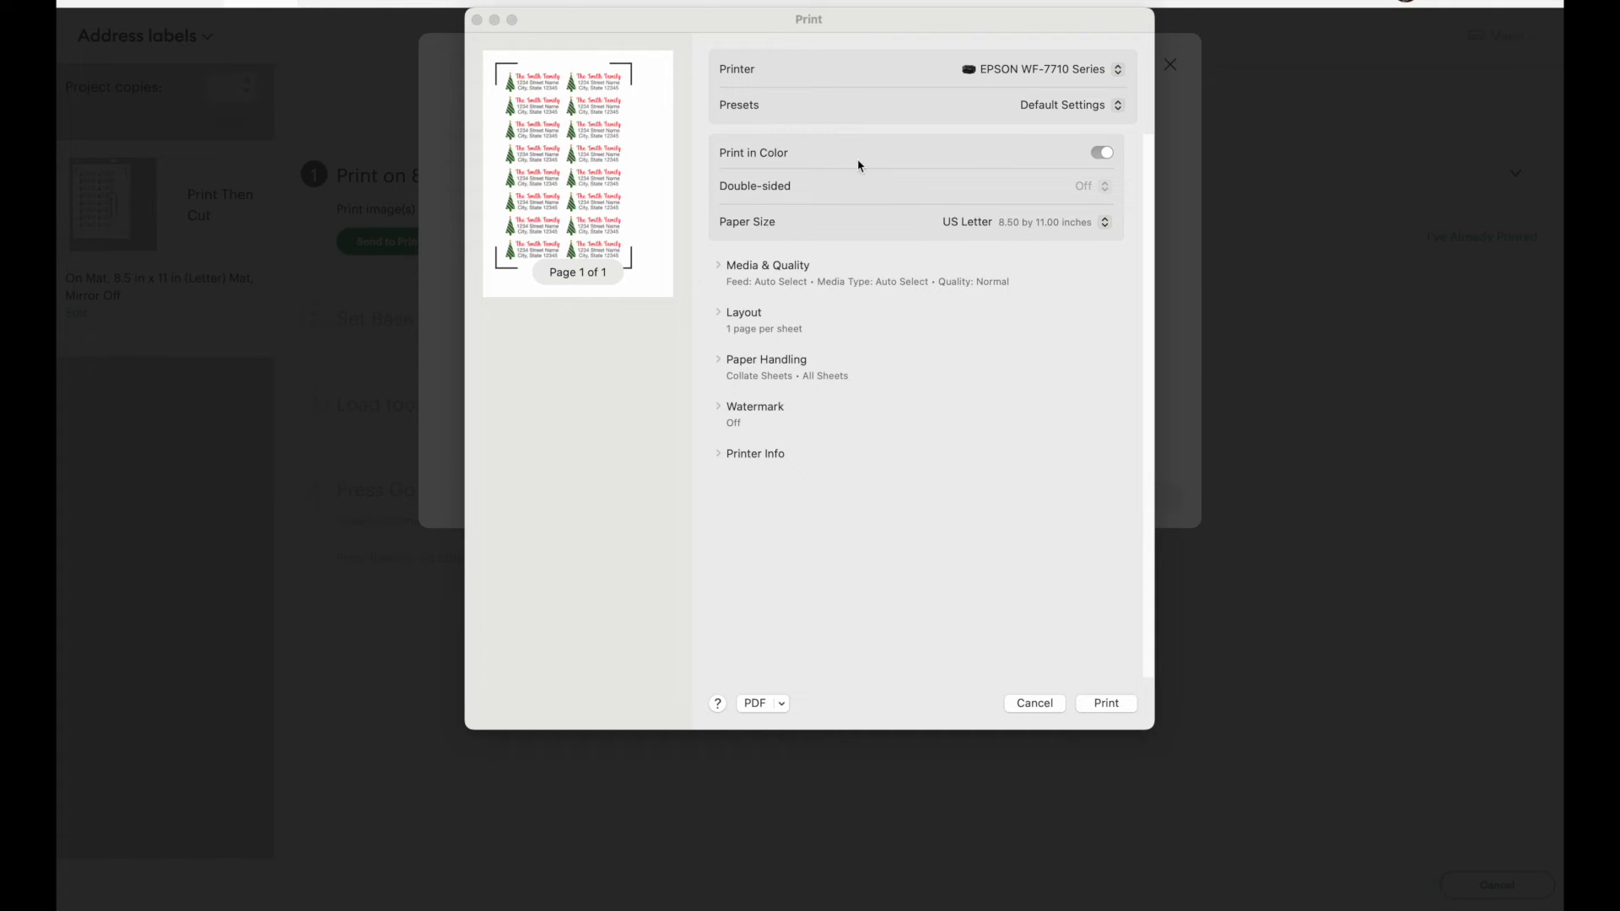
# Step: Keep Print in Color on and set the Media & Quality print quality to Best
pyautogui.click(1098, 155)
pyautogui.click(1098, 155)
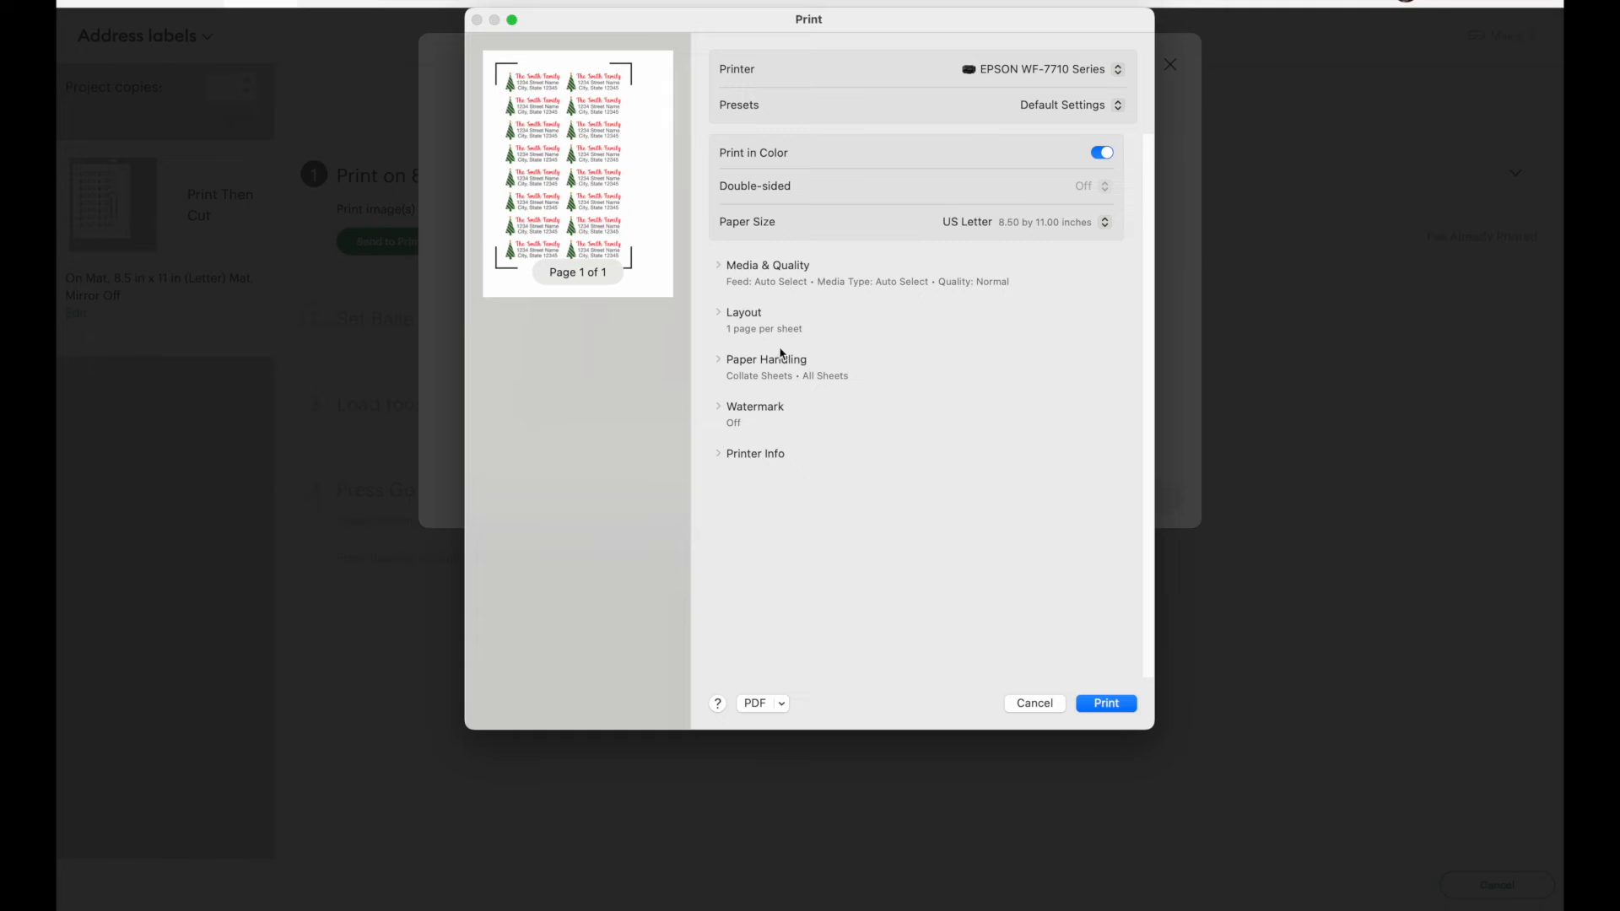
pyautogui.click(720, 267)
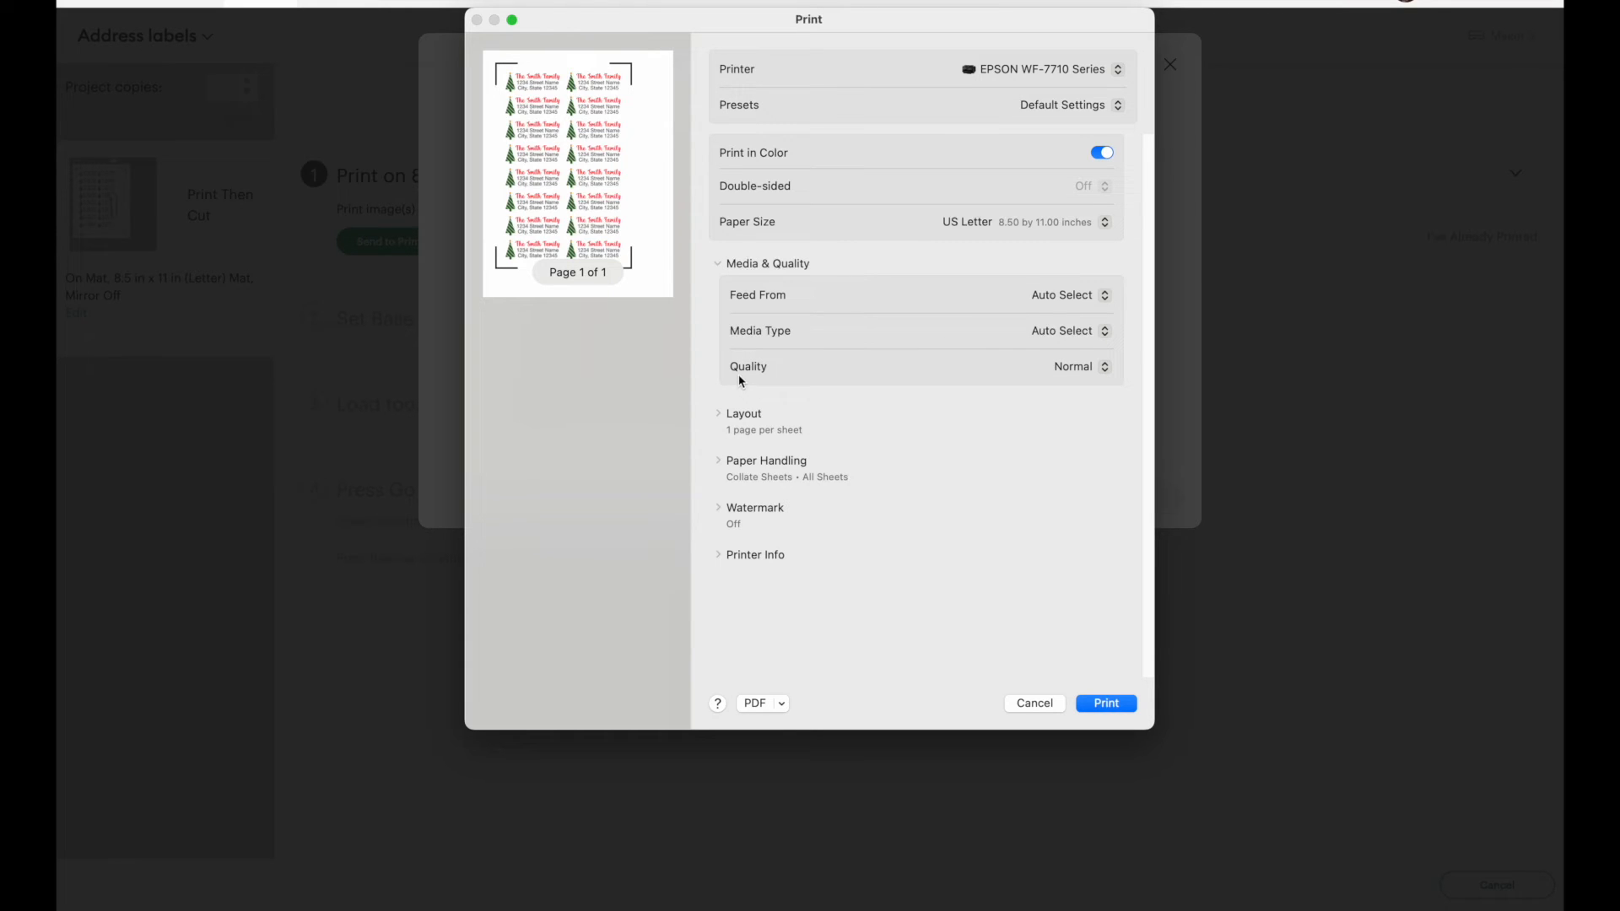
pyautogui.click(1089, 374)
pyautogui.click(1080, 384)
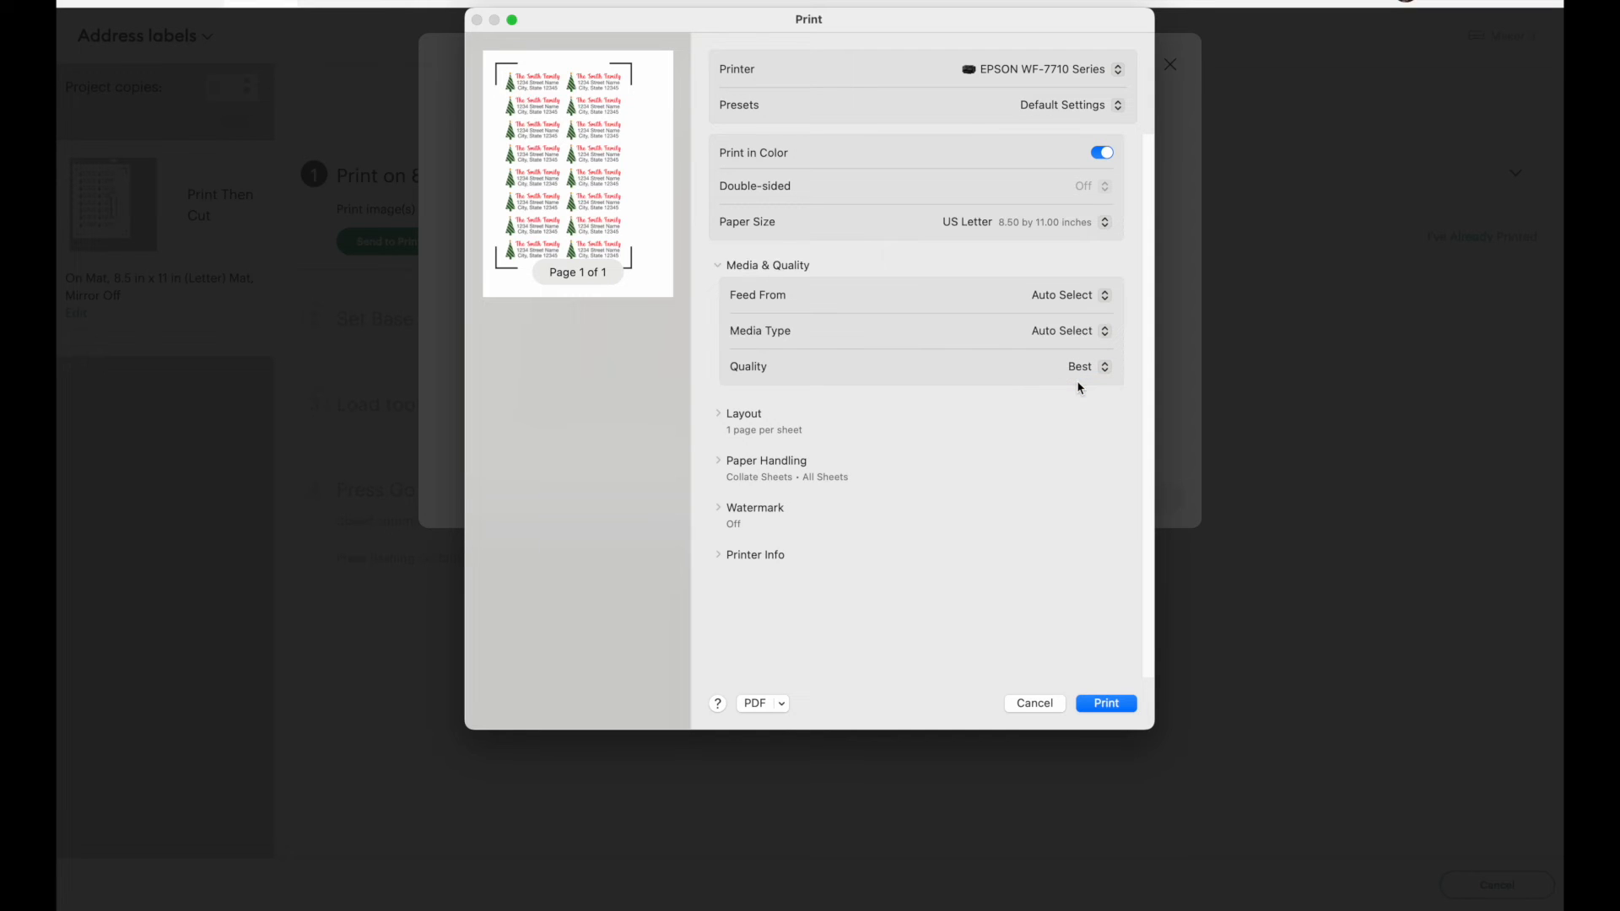